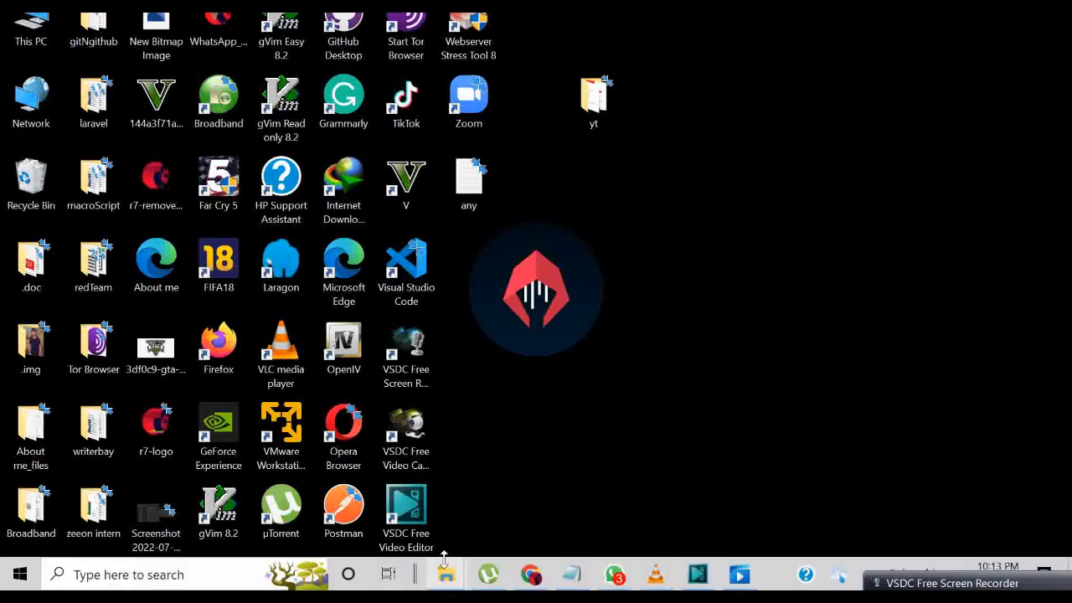
# - Open the uploadYoutubeVideo recording from the Bandicam folder for playback
pyautogui.moveTo(447, 576)
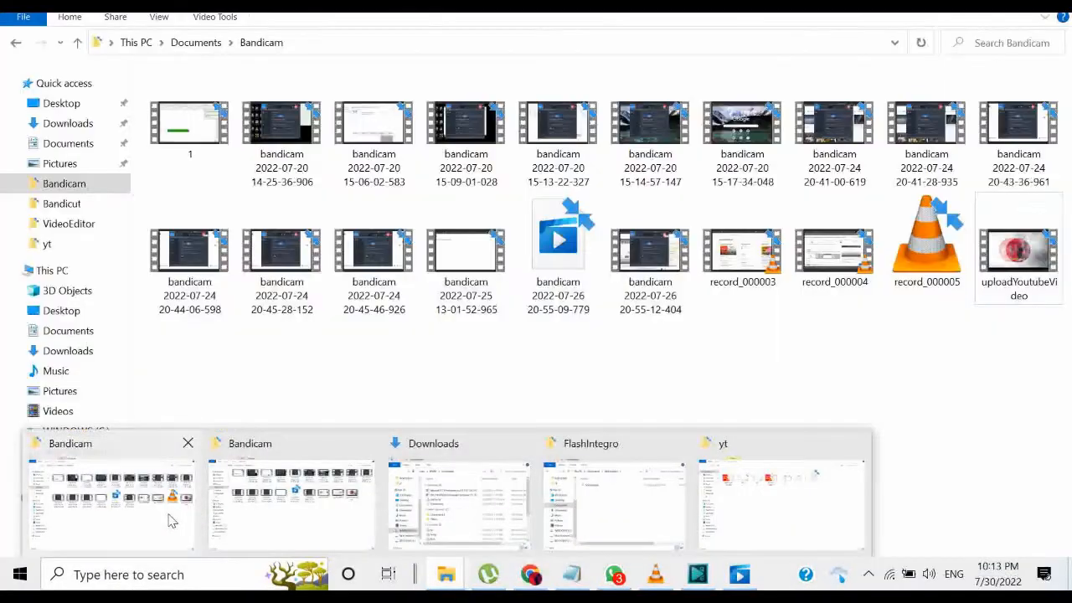
pyautogui.click(170, 514)
pyautogui.doubleClick(1010, 237)
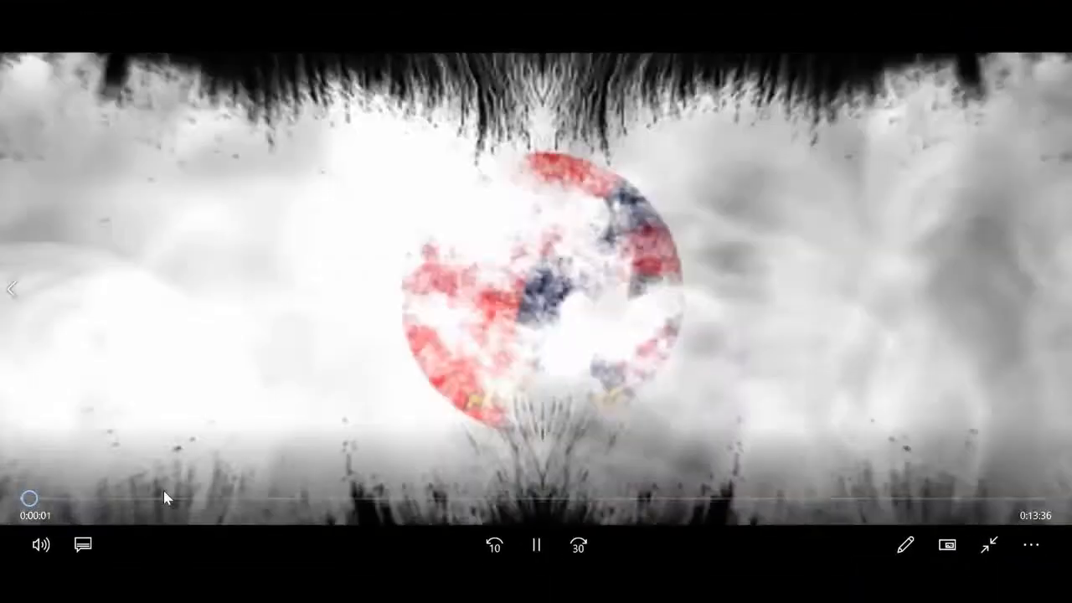
# - Pause the recording at 0:38 on the Upload videos dialog, capture the screen, and close the player
pyautogui.click(164, 497)
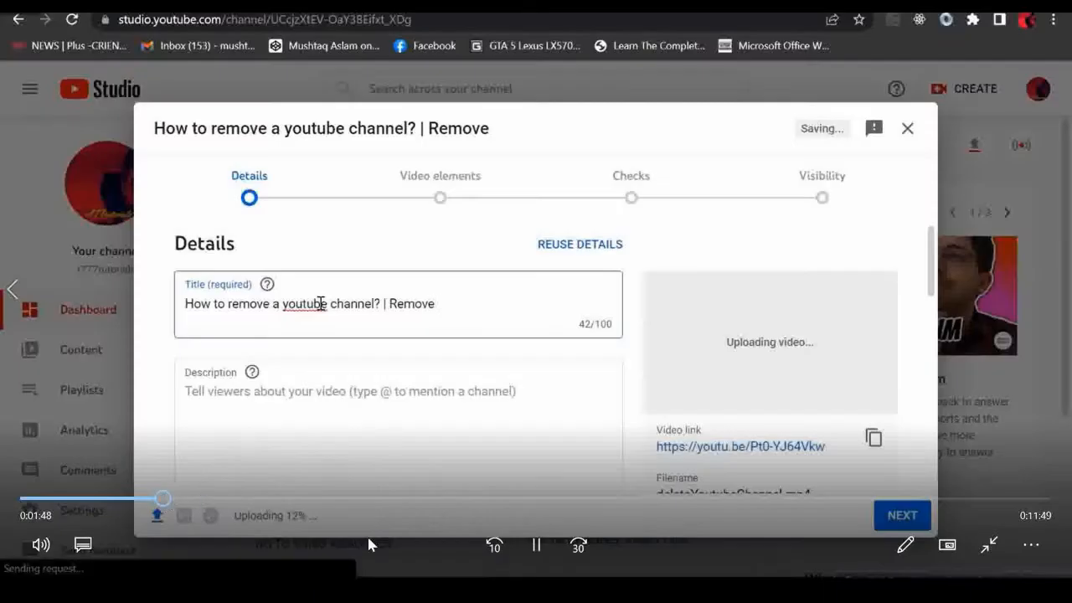
pyautogui.click(536, 545)
pyautogui.click(138, 497)
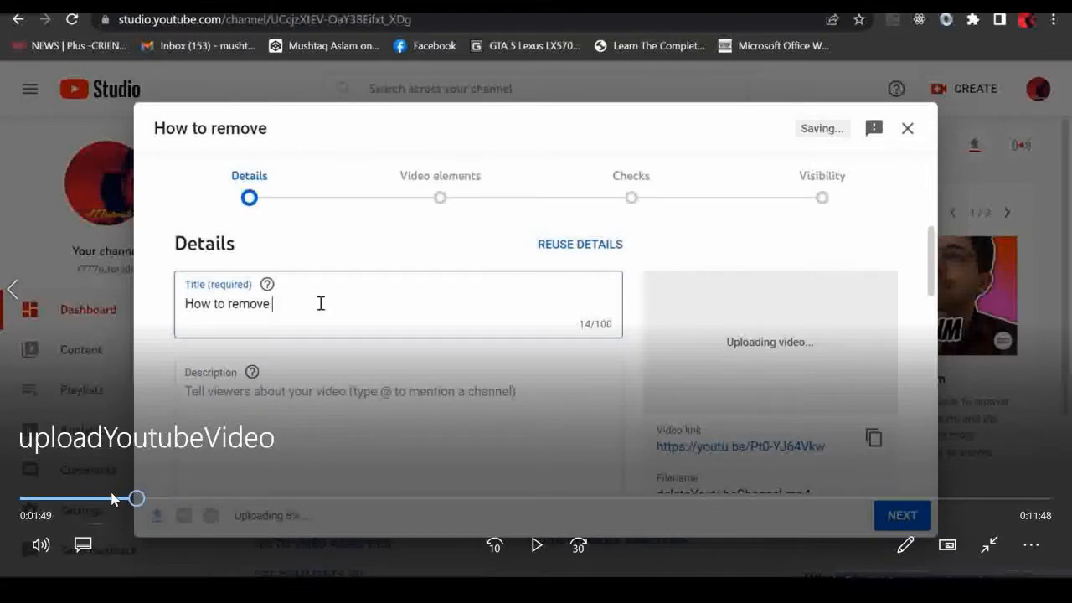
pyautogui.click(112, 498)
pyautogui.click(132, 498)
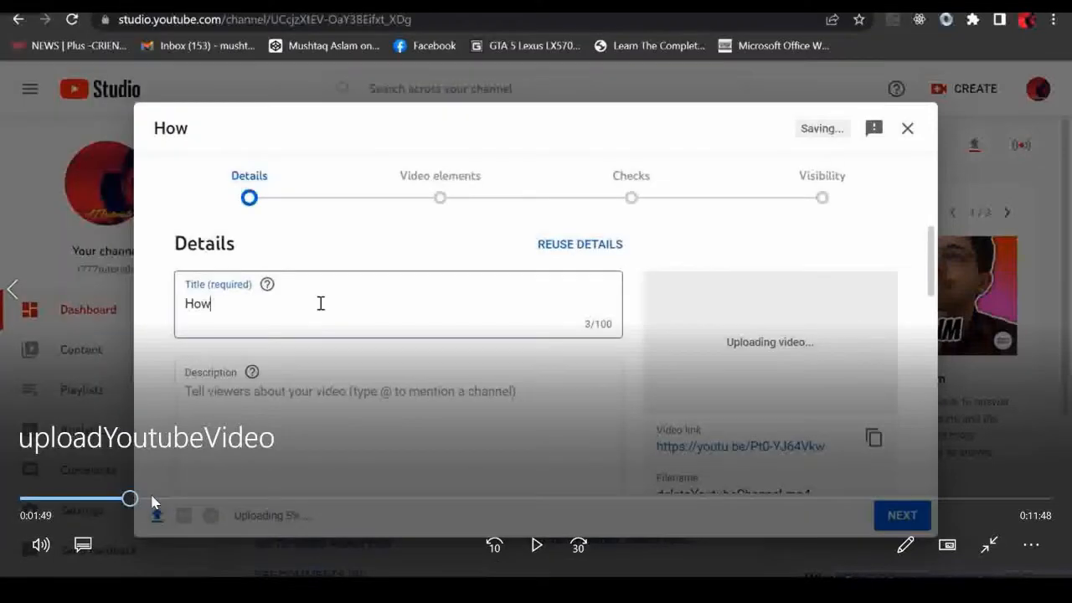
pyautogui.click(152, 499)
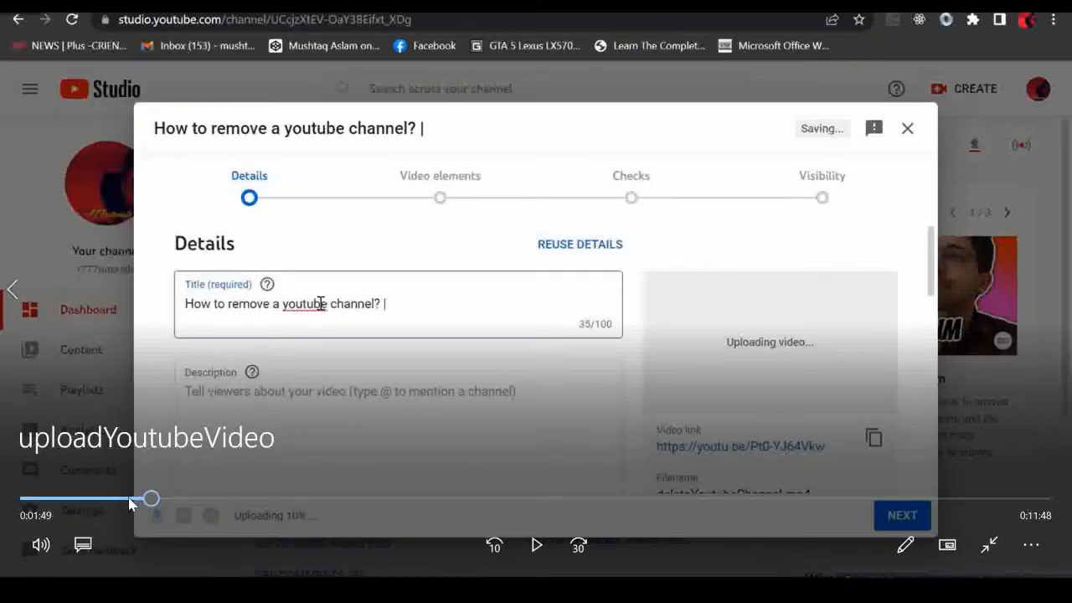
pyautogui.moveTo(132, 499); pyautogui.dragTo(112, 499)
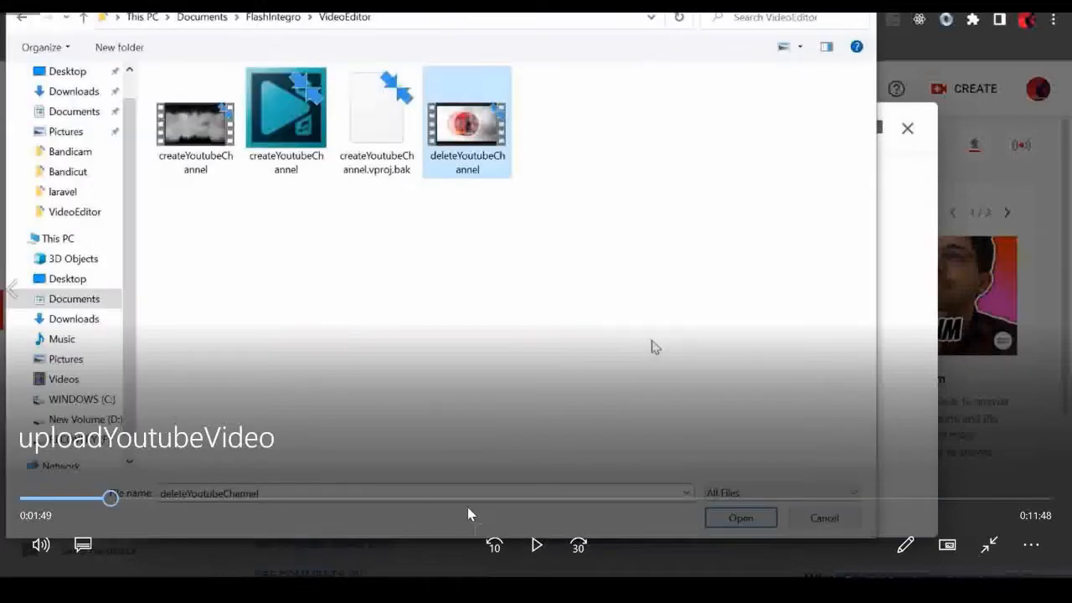
pyautogui.click(540, 545)
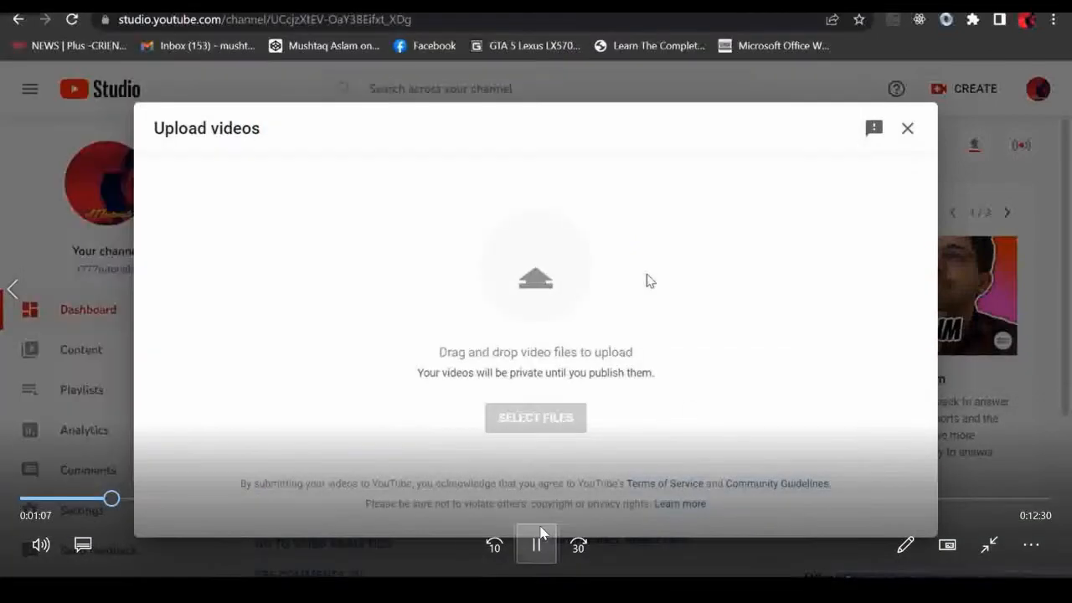
pyautogui.click(539, 544)
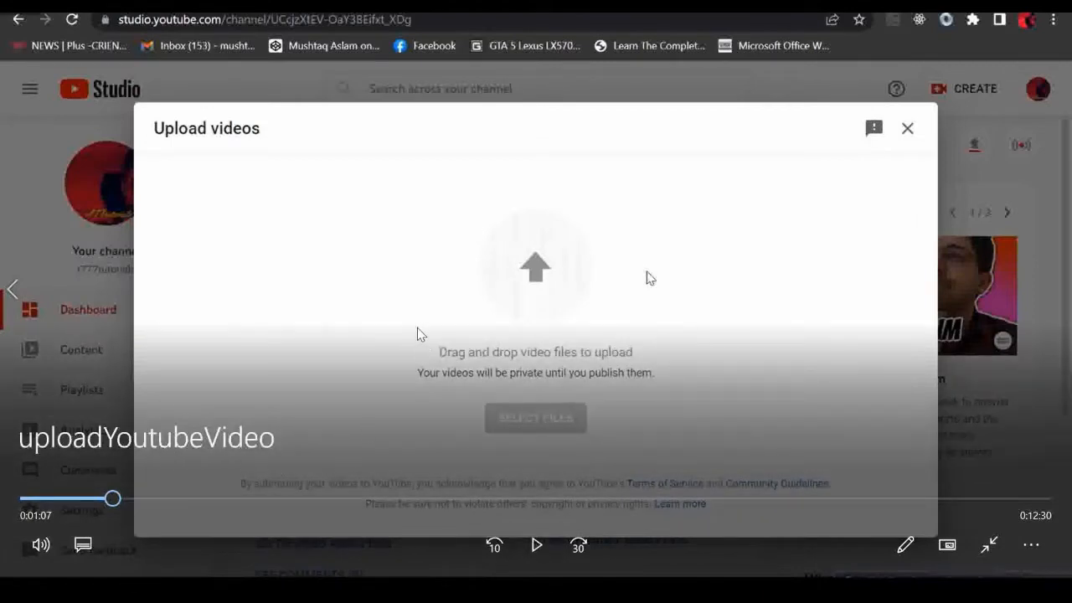
pyautogui.click(76, 498)
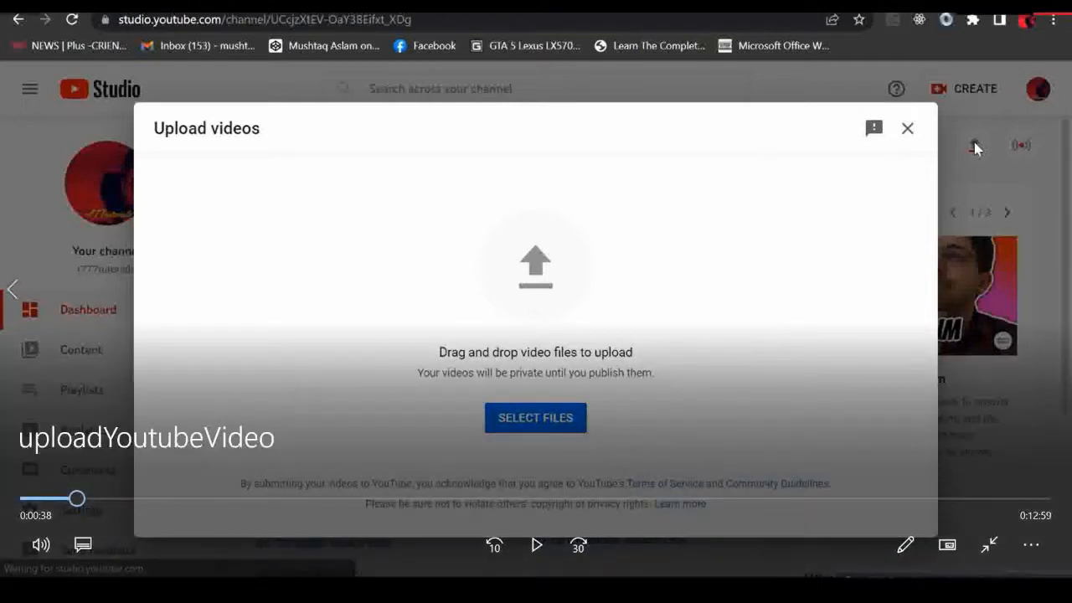
pyautogui.click(1053, 10)
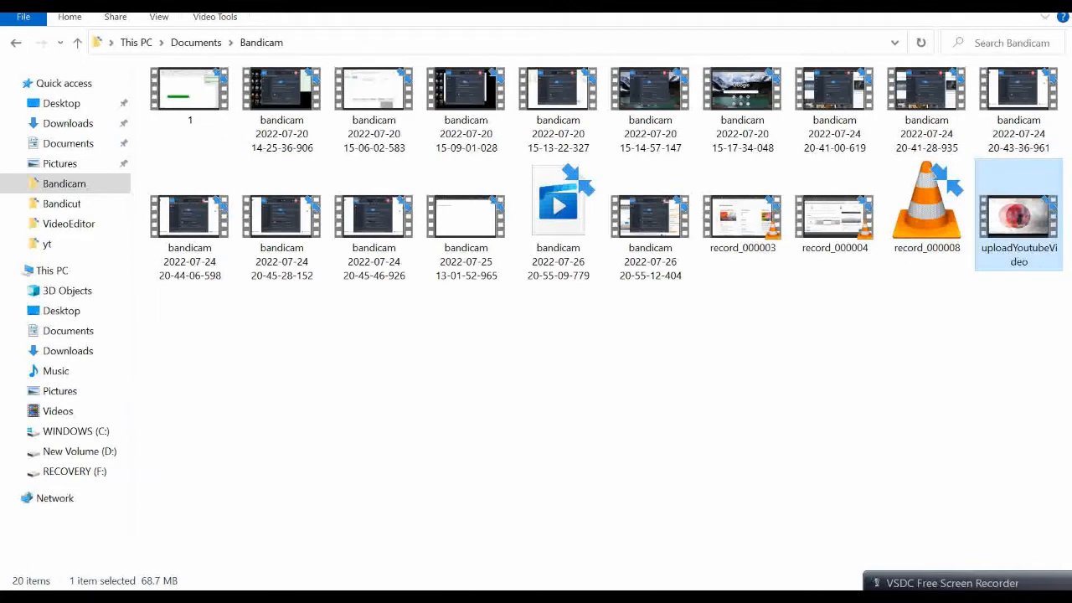
# - Create a new bitmap image named "upload" inside the yt folder on the desktop
pyautogui.click(975, 9)
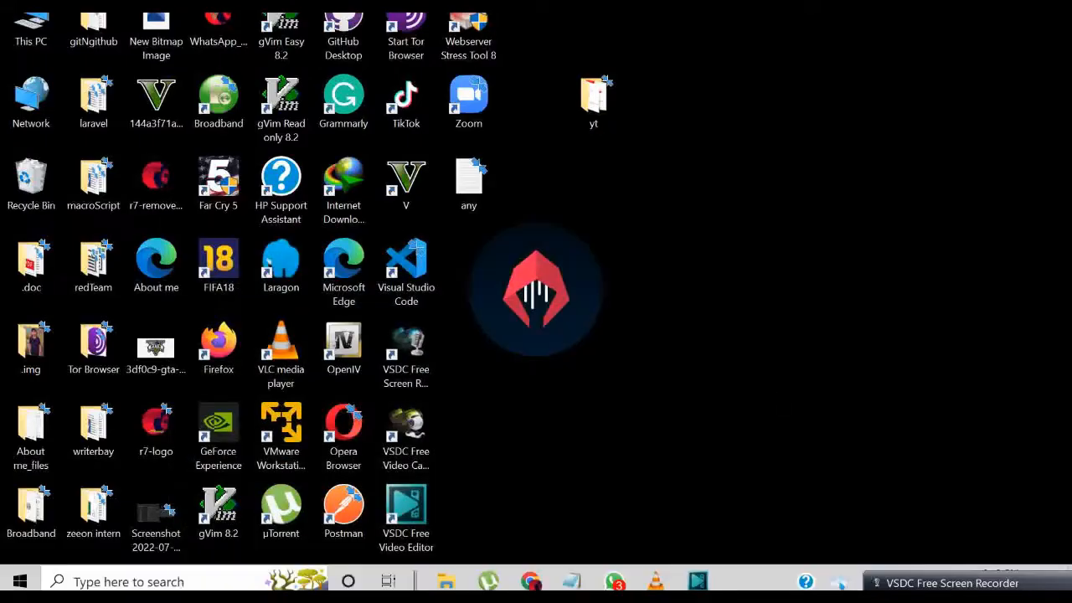
pyautogui.doubleClick(593, 99)
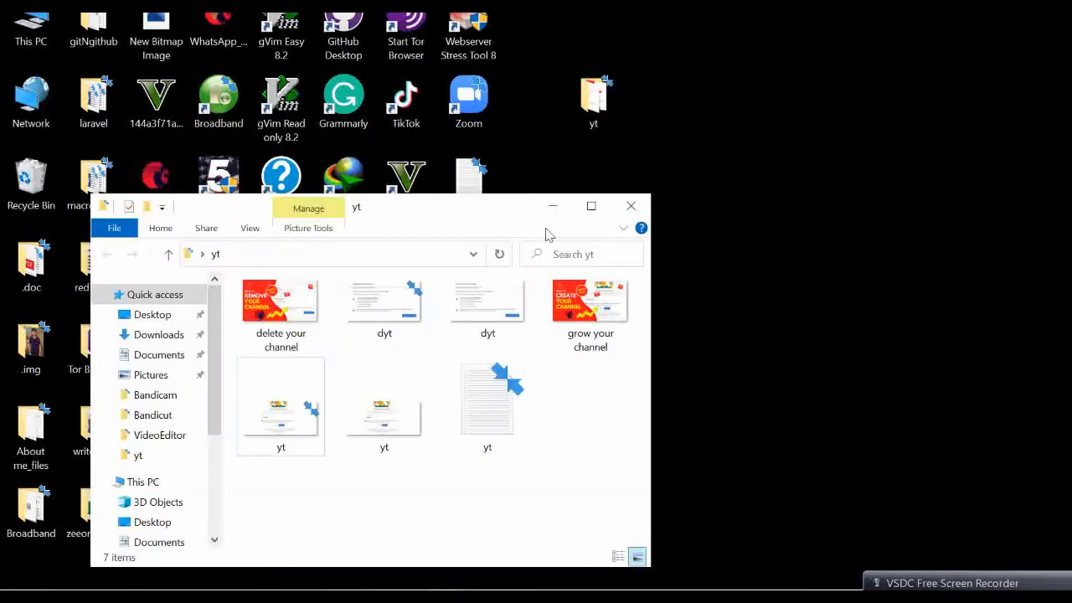
pyautogui.click(588, 209)
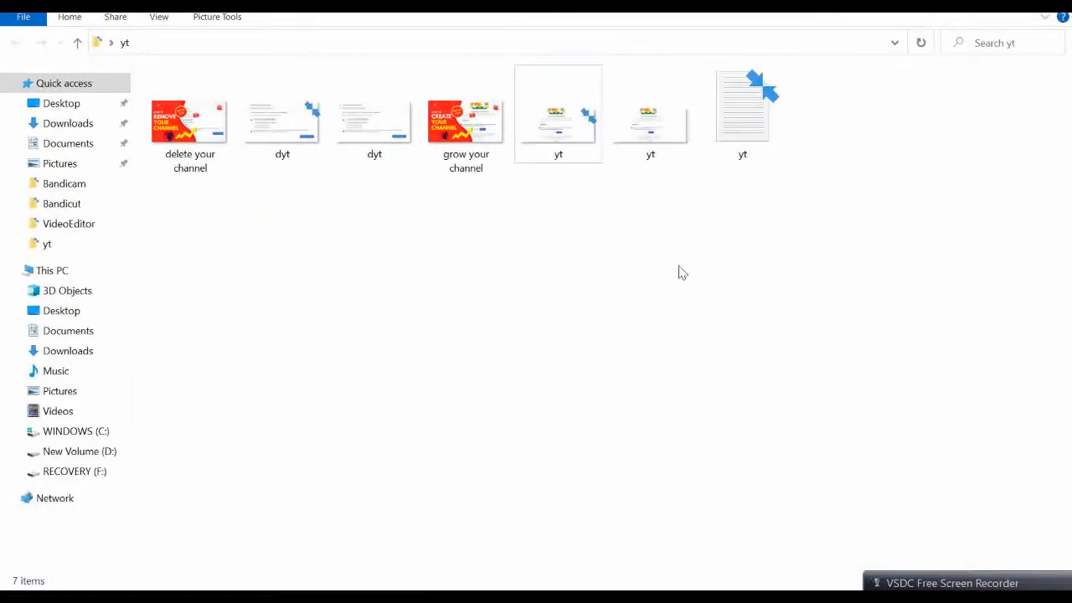
pyautogui.rightClick(356, 263)
pyautogui.moveTo(473, 553)
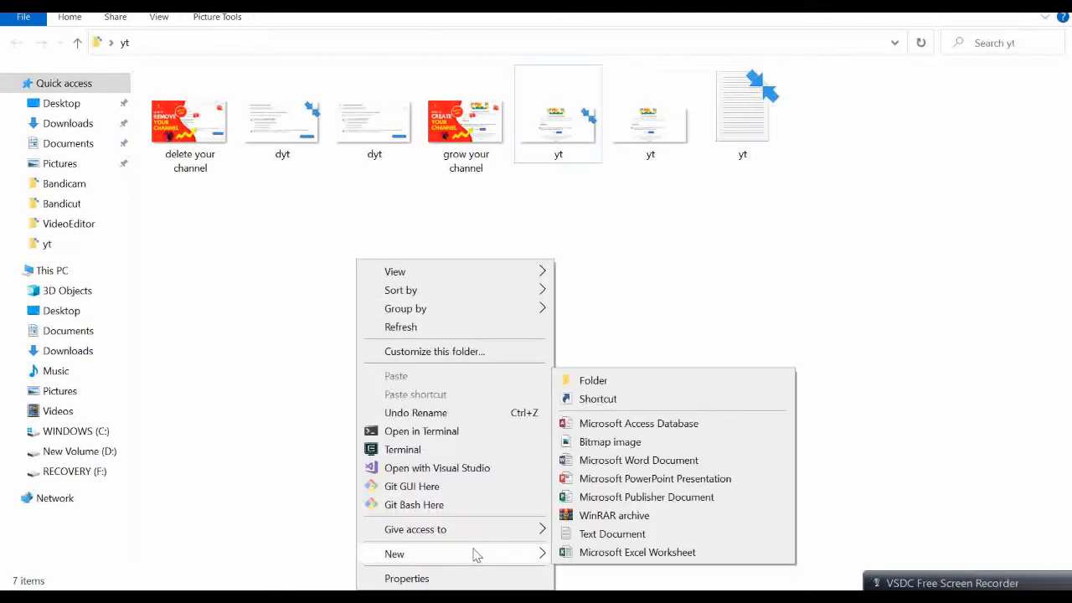
pyautogui.click(612, 442)
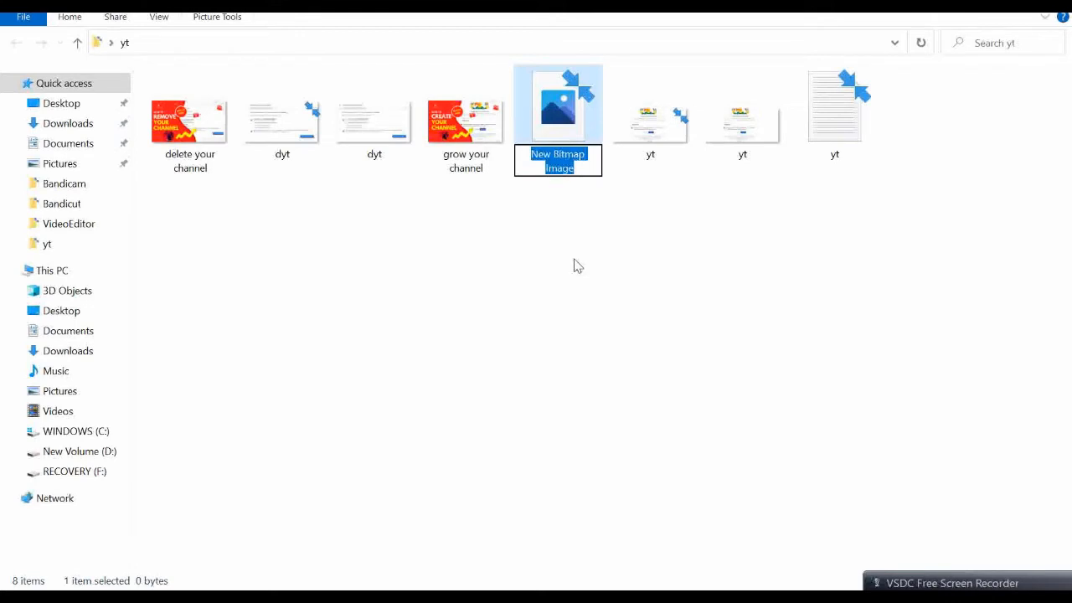
pyautogui.write('upload')
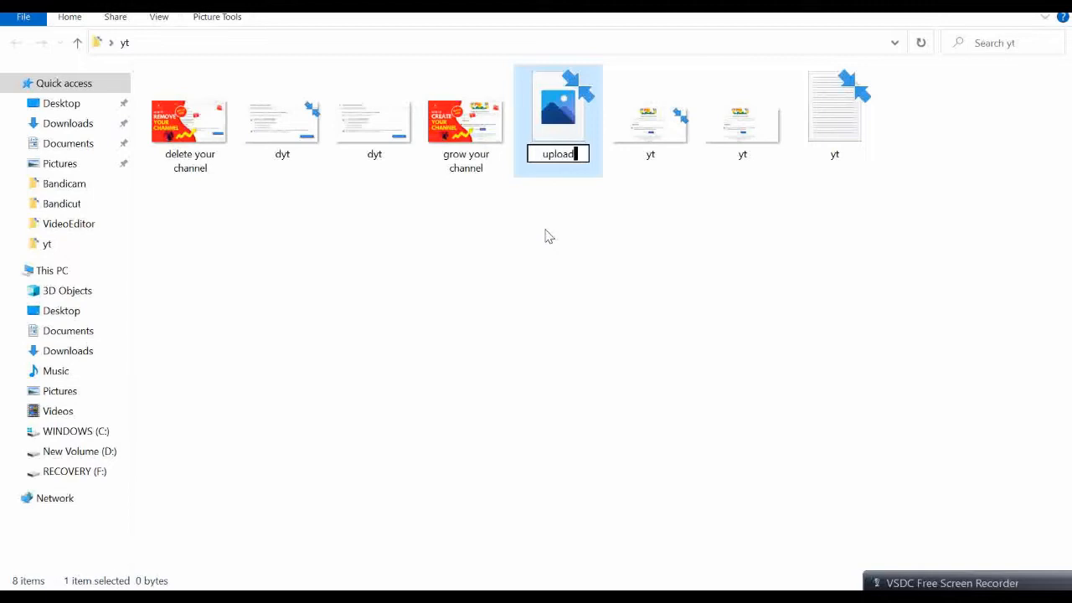
pyautogui.click(545, 230)
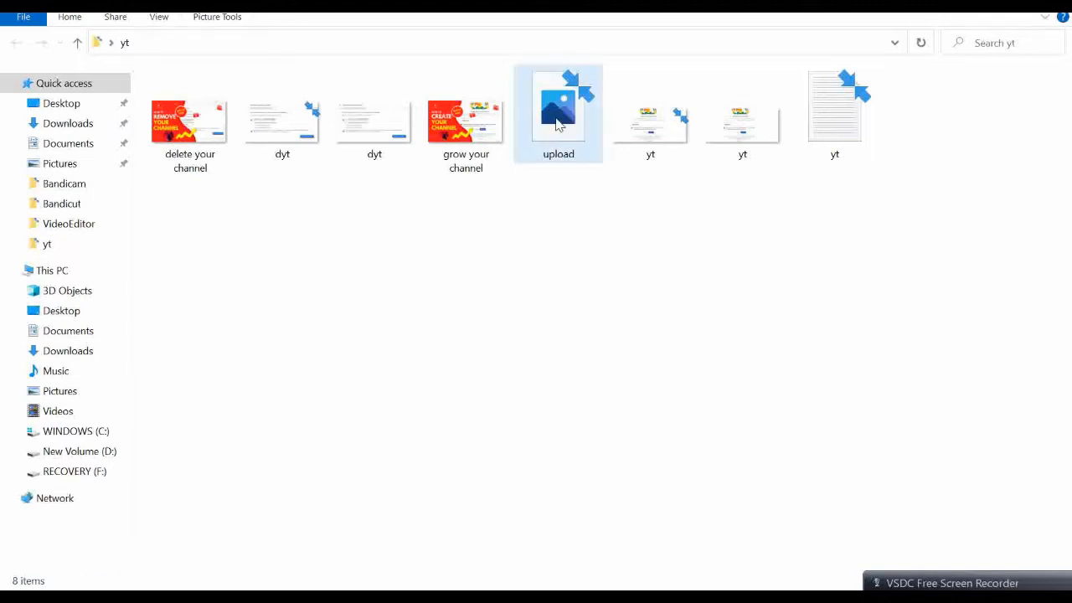
# - Open the upload image in Paint and paste the captured screenshot onto its canvas
pyautogui.rightClick(555, 121)
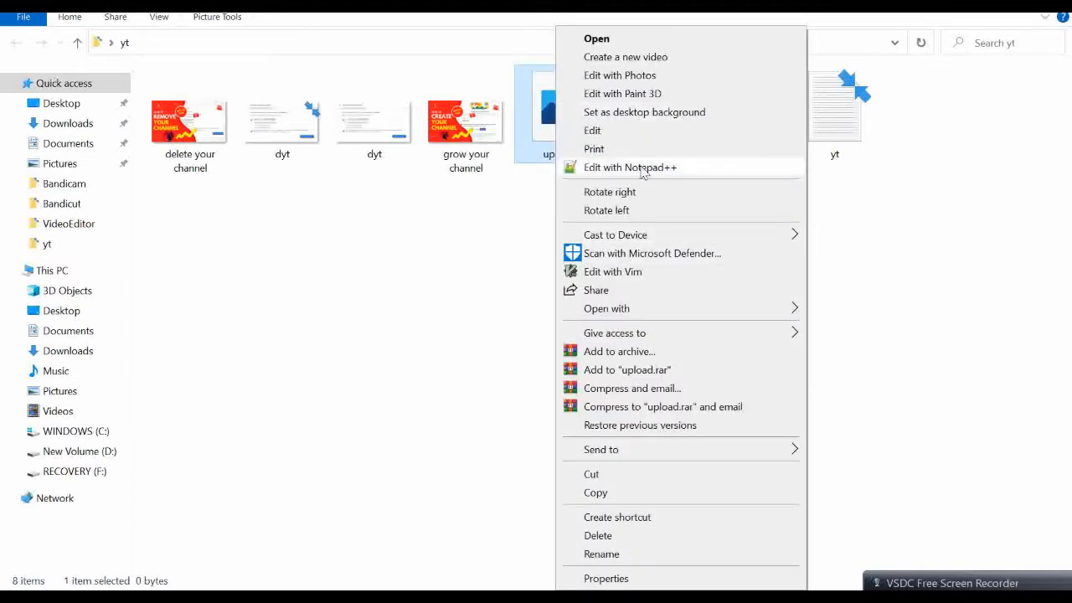
pyautogui.moveTo(645, 311)
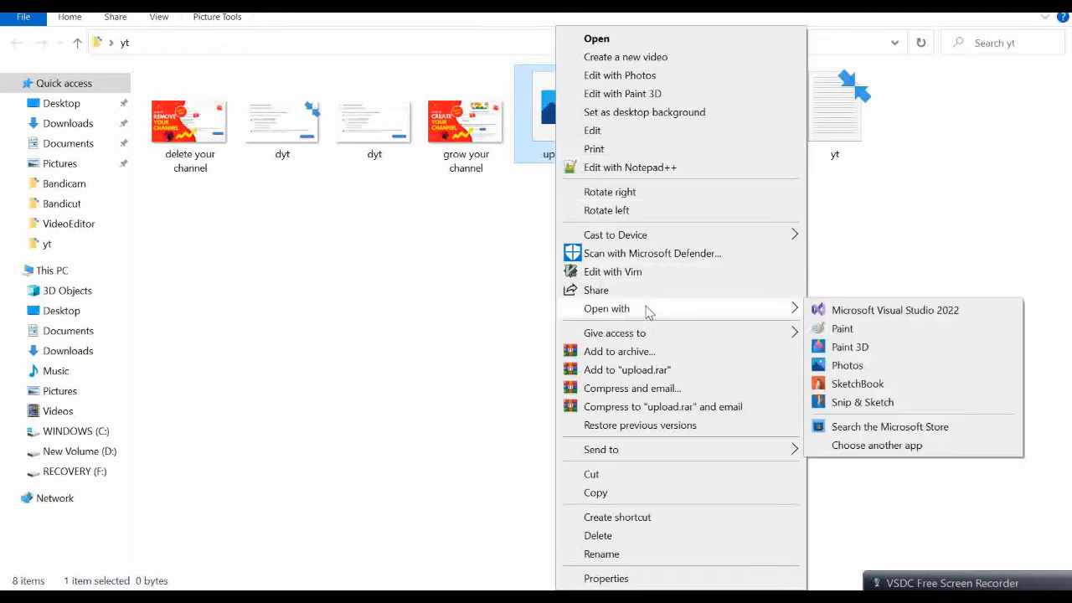
pyautogui.click(841, 329)
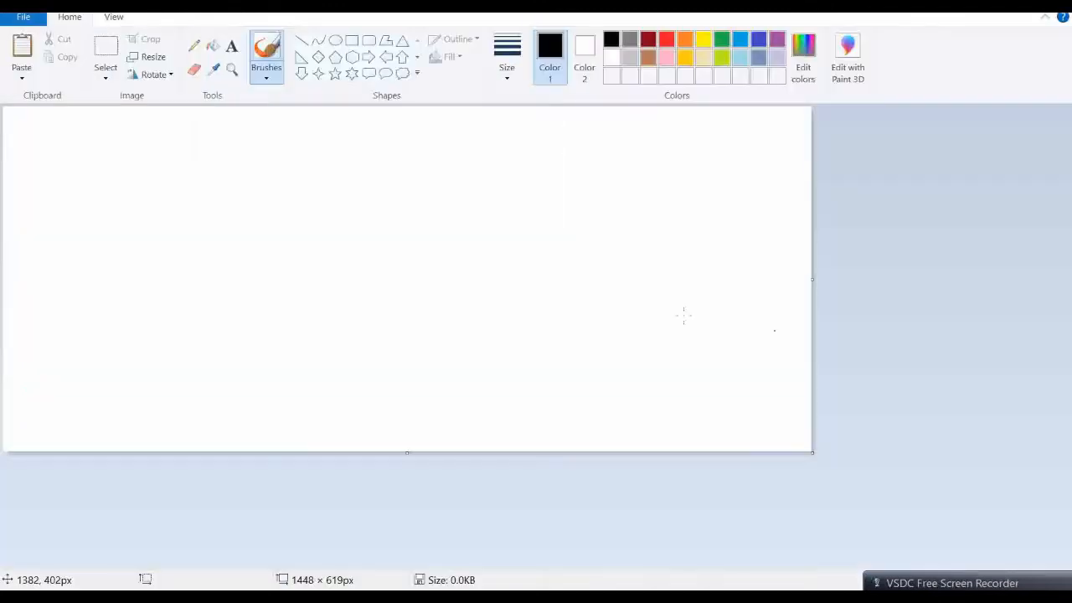
pyautogui.hotkey('ctrl', 'v')
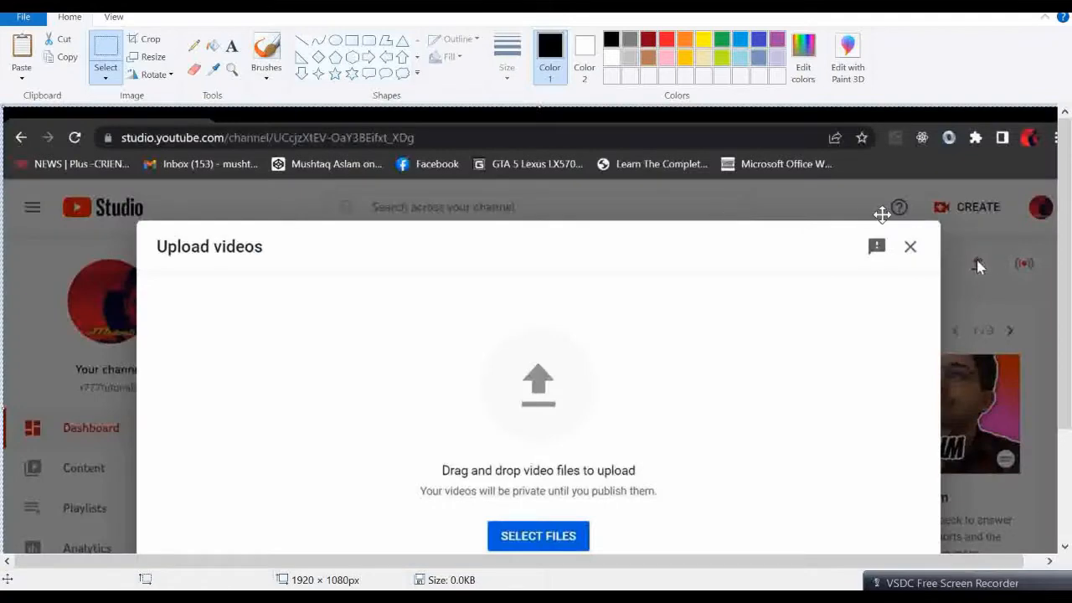
# - Crop the pasted screenshot to the upload arrow, drop text and SELECT FILES button, about 781 × 499 px
pyautogui.scroll(-3, 1065, 352)
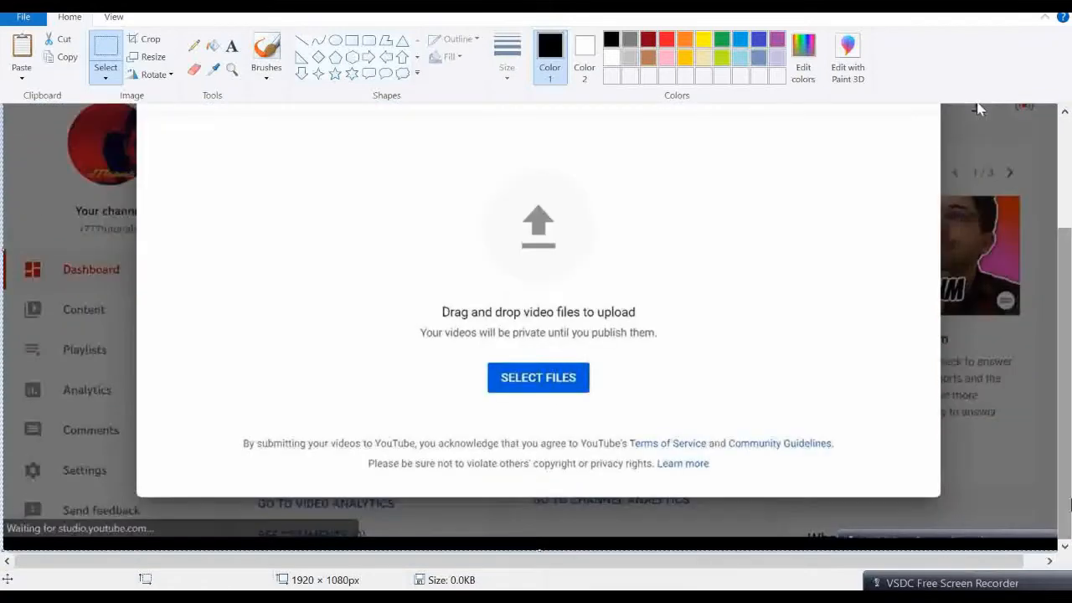
pyautogui.moveTo(962, 559); pyautogui.dragTo(981, 559)
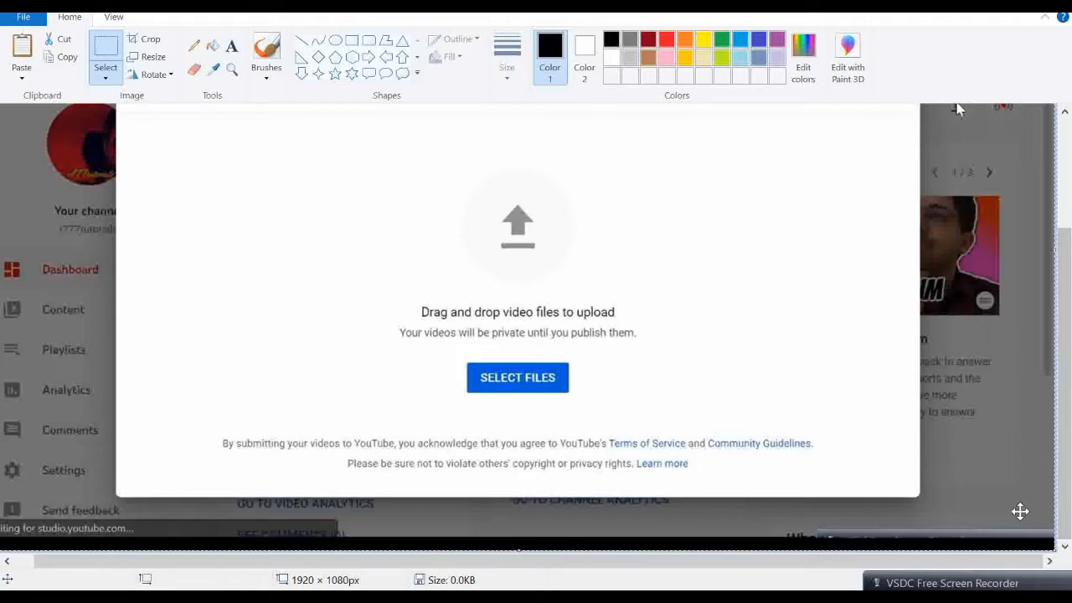
pyautogui.moveTo(997, 584)
pyautogui.mouseDown()
pyautogui.moveTo(867, 600)
pyautogui.moveTo(489, 591)
pyautogui.mouseUp()
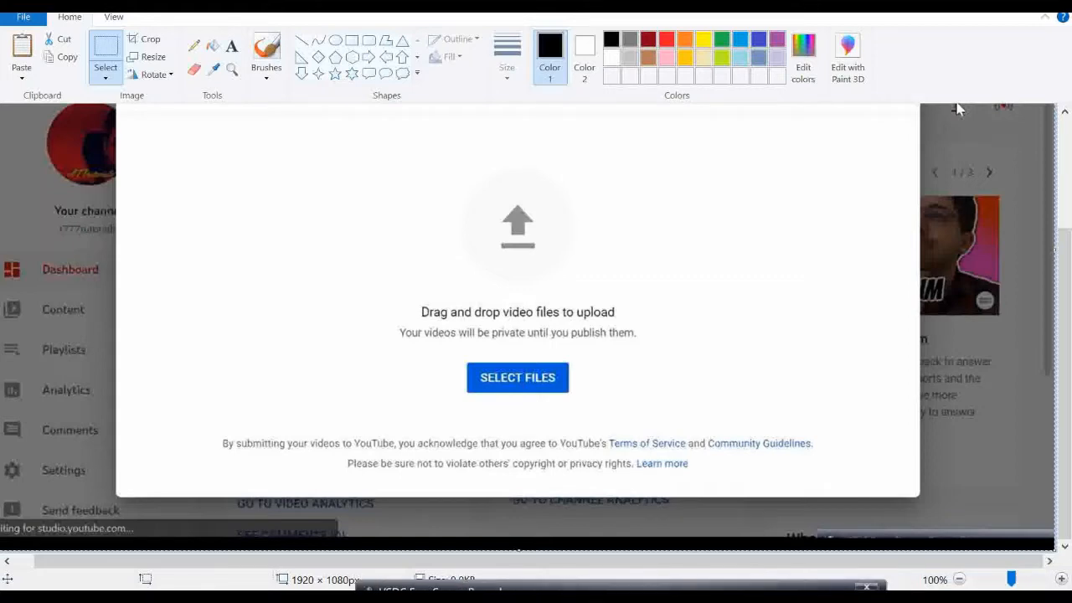
pyautogui.moveTo(1011, 579)
pyautogui.mouseDown()
pyautogui.moveTo(988, 582)
pyautogui.moveTo(1002, 584)
pyautogui.mouseUp()
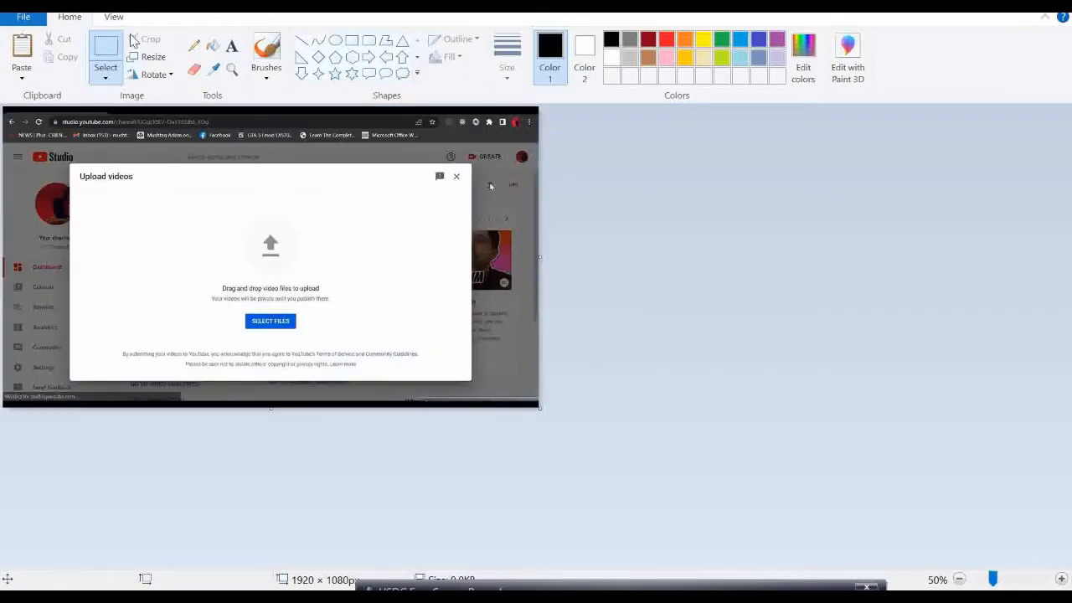
pyautogui.click(111, 57)
pyautogui.moveTo(167, 202)
pyautogui.mouseDown()
pyautogui.moveTo(215, 312)
pyautogui.moveTo(306, 340)
pyautogui.moveTo(385, 341)
pyautogui.mouseUp()
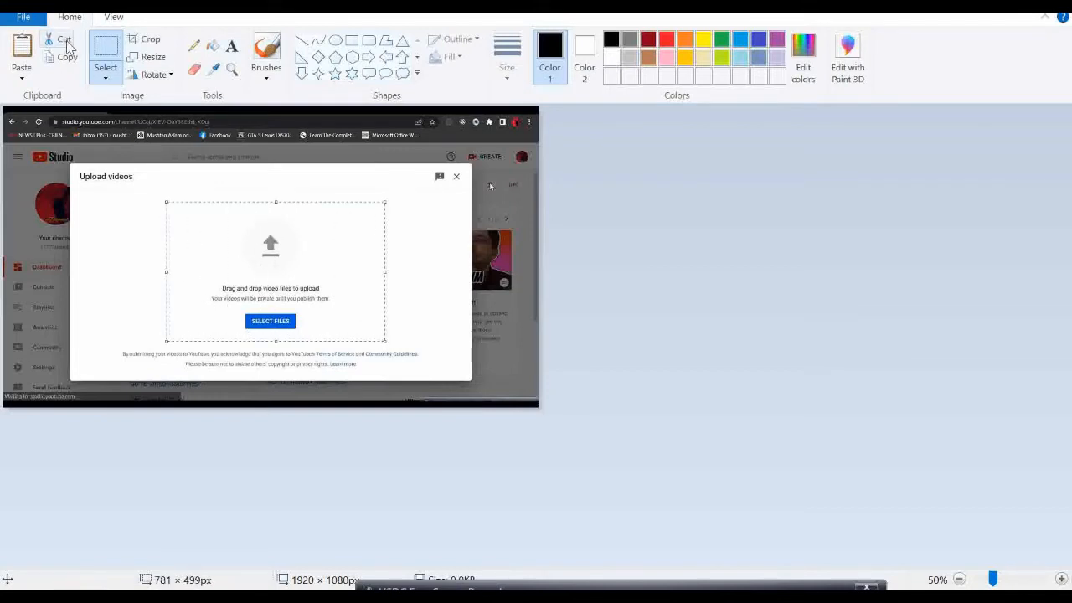
pyautogui.click(140, 46)
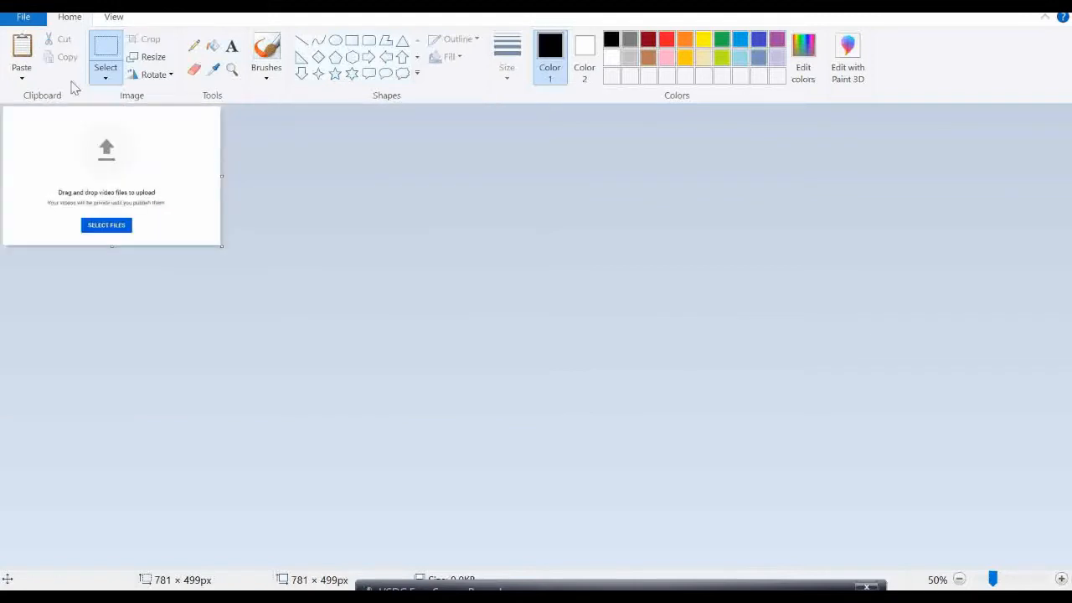
# - Save the cropped upload image and close its editing and preview windows
pyautogui.hotkey('ctrl', 's')
pyautogui.click(1052, 4)
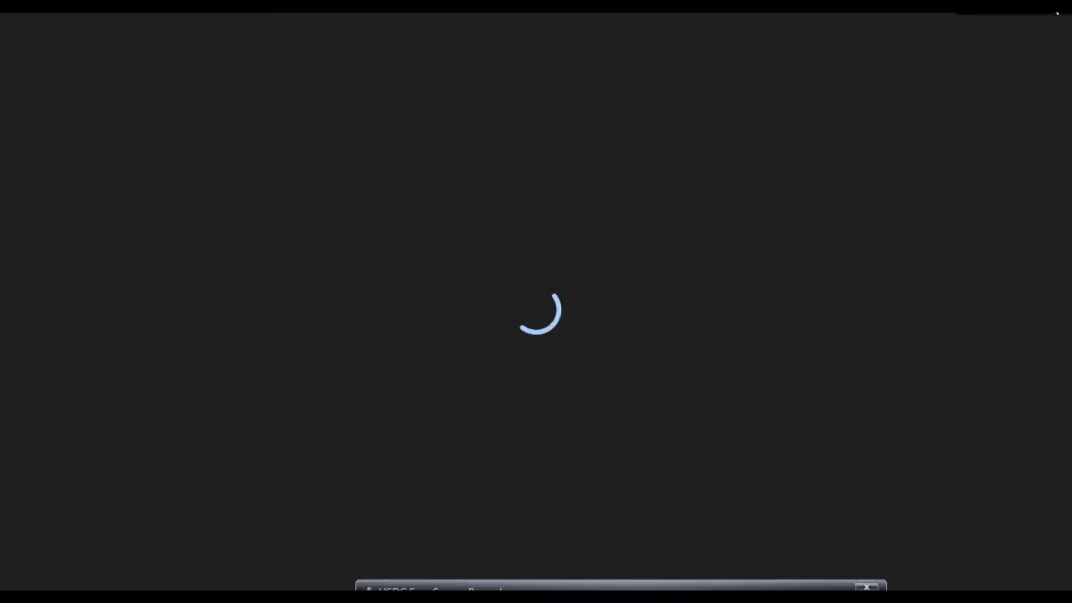
pyautogui.click(1053, 6)
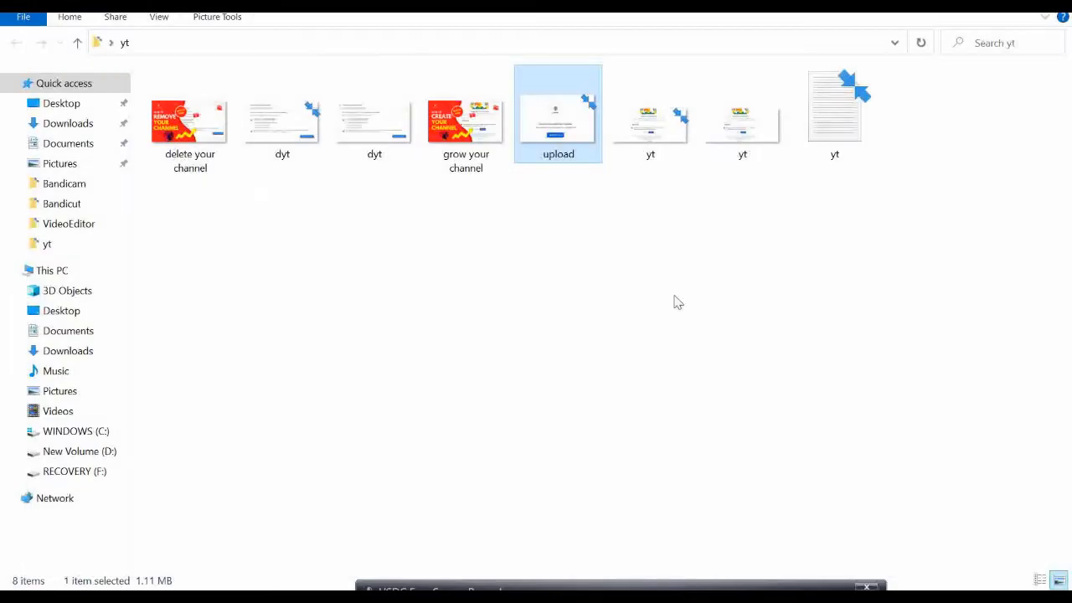
pyautogui.click(606, 583)
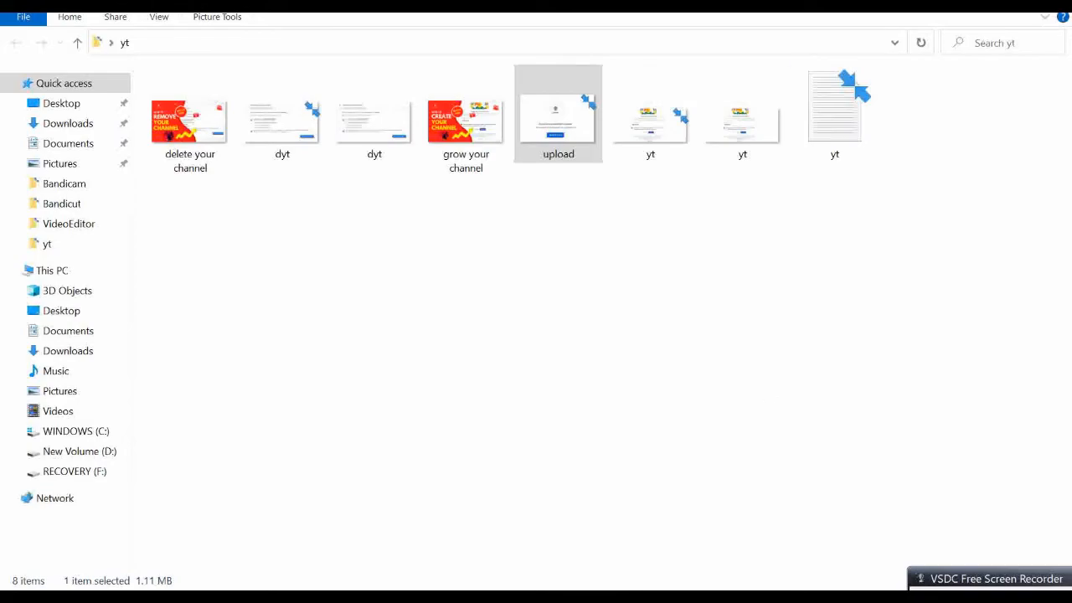
# - Switch to Canva's home page in Chrome and dismiss the Canva Pro trial offer
pyautogui.click(975, 6)
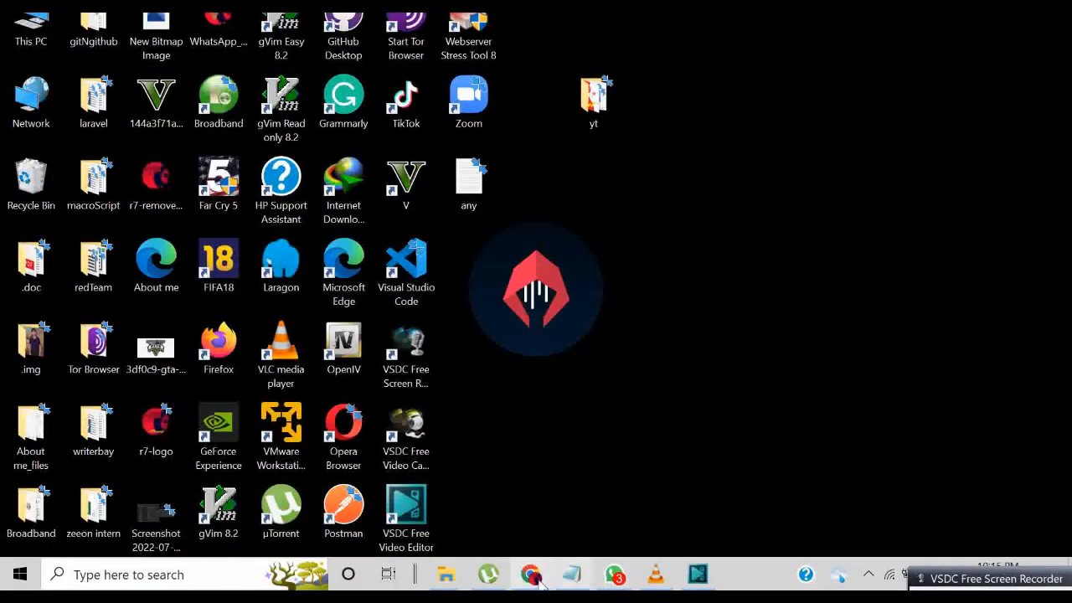
pyautogui.click(536, 578)
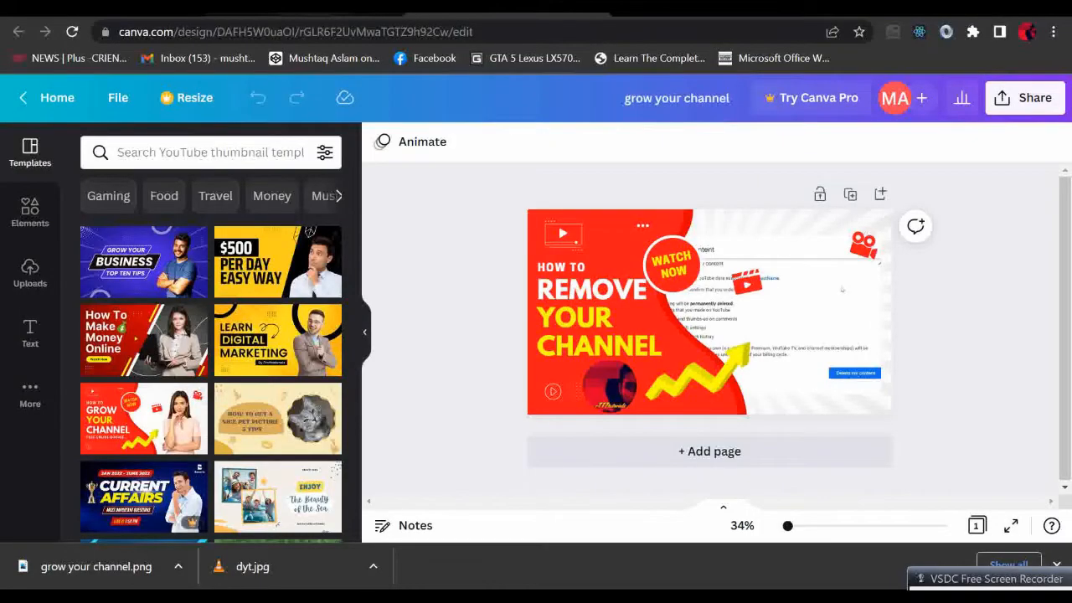
pyautogui.click(323, 8)
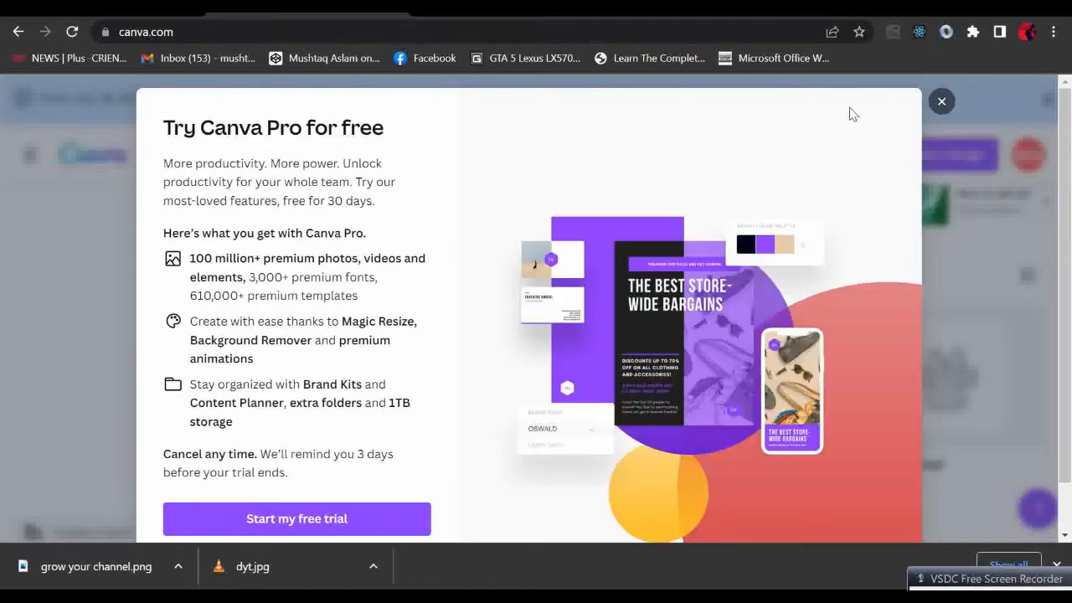
pyautogui.click(940, 102)
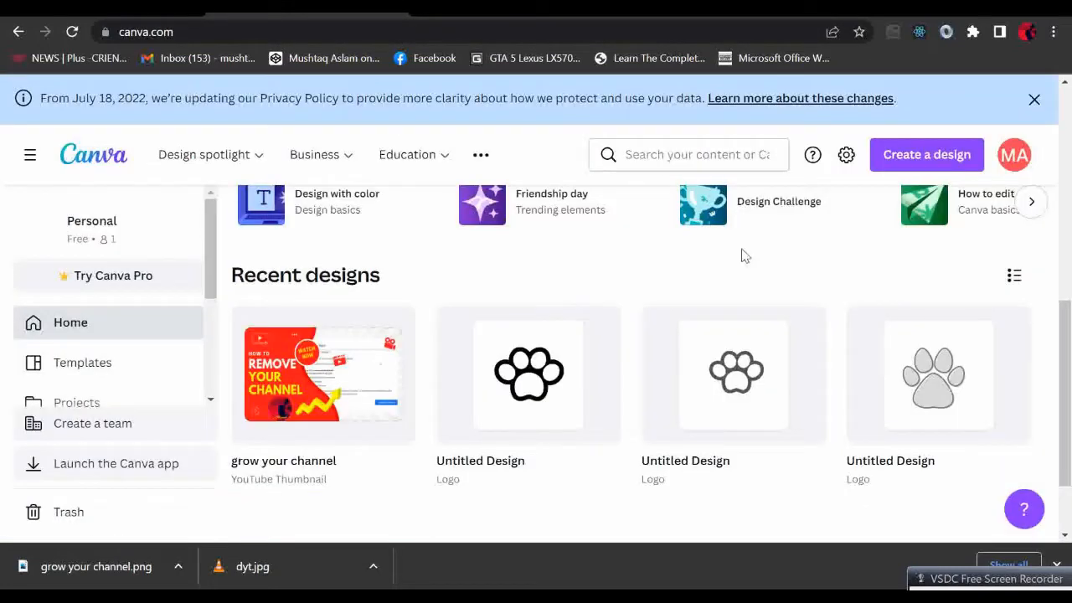
# - Dismiss the privacy policy update notice on Canva's home page
pyautogui.moveTo(1065, 310); pyautogui.dragTo(1070, 112)
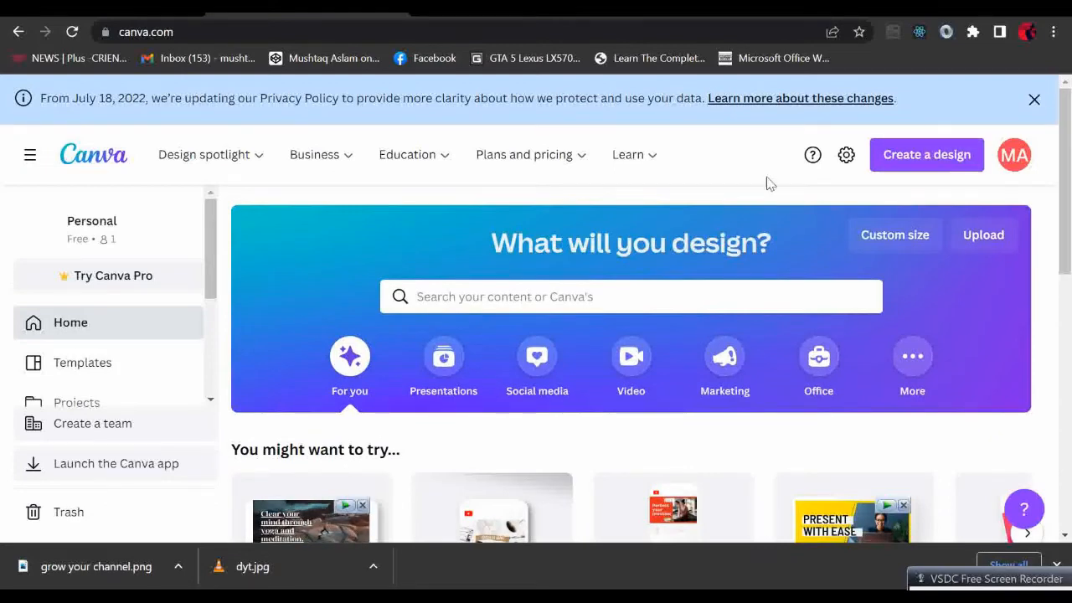
pyautogui.click(1034, 100)
pyautogui.moveTo(1068, 130)
pyautogui.mouseDown()
pyautogui.moveTo(1070, 234)
pyautogui.moveTo(1069, 117)
pyautogui.mouseUp()
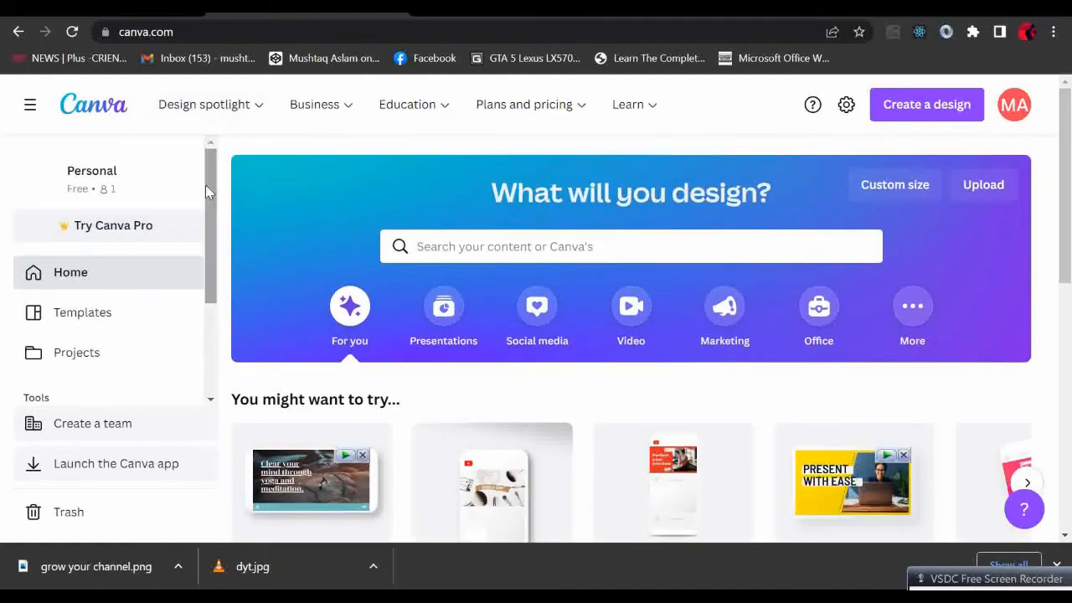
pyautogui.moveTo(206, 192); pyautogui.dragTo(209, 169)
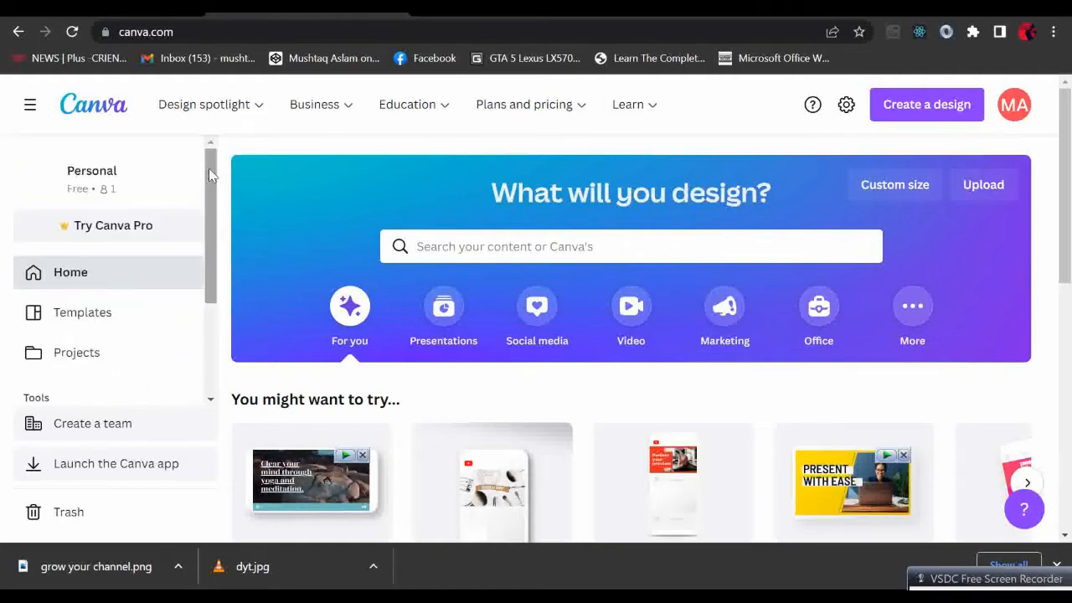
# - Switch to the open "grow your channel" thumbnail design and delete the old content screenshot from its white area
pyautogui.click(477, 17)
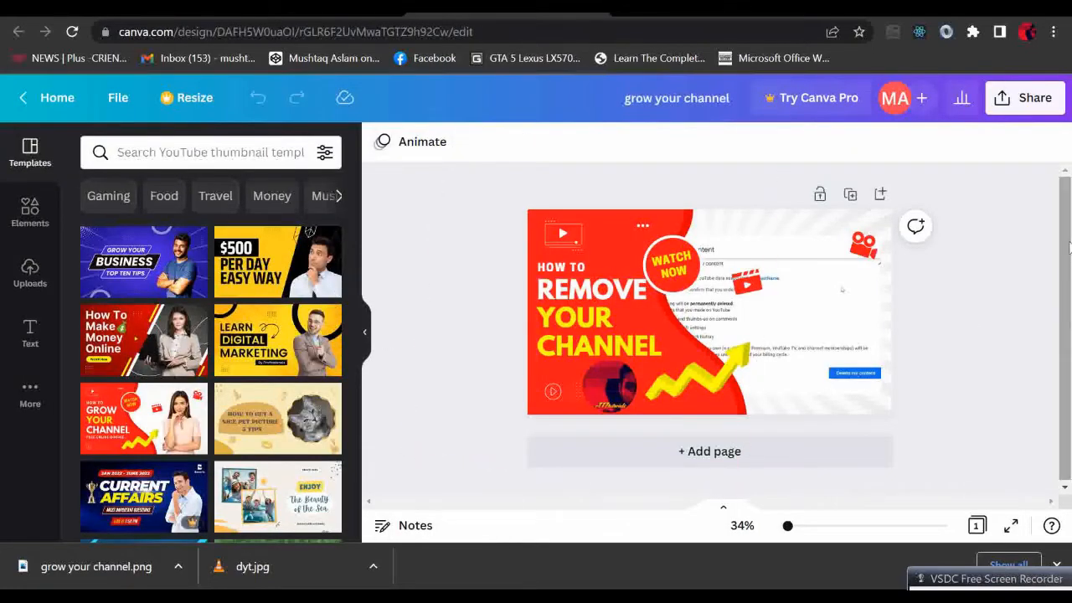
pyautogui.moveTo(1068, 243); pyautogui.dragTo(1068, 273)
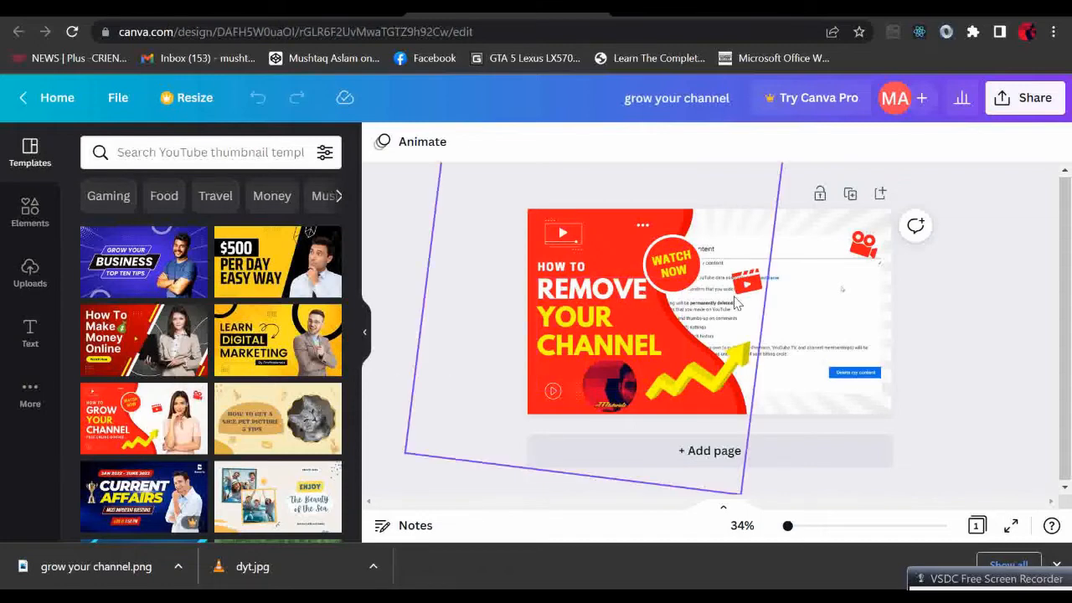
pyautogui.click(821, 316)
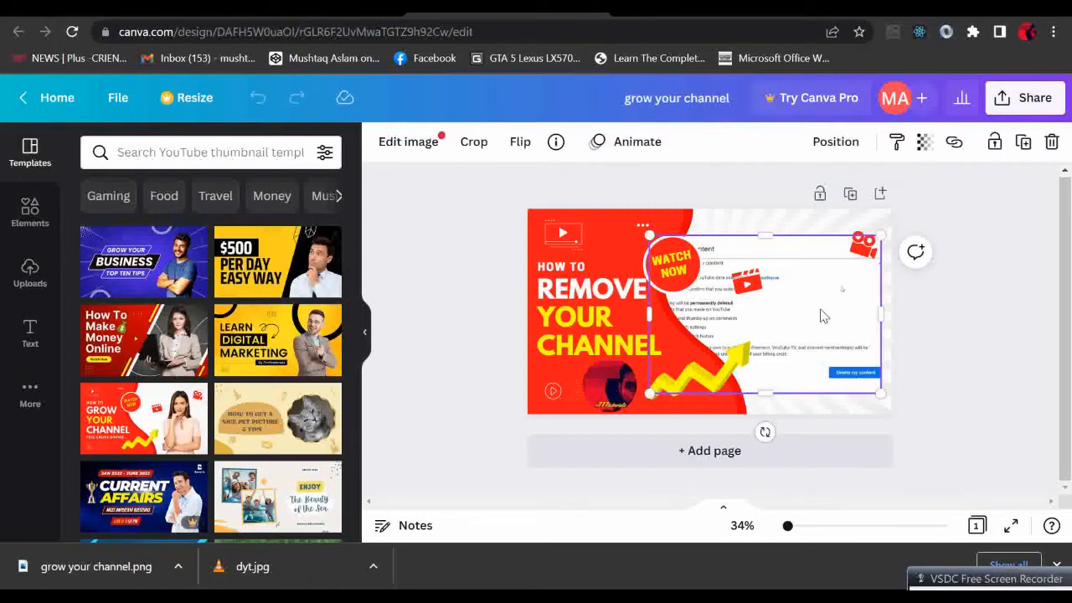
pyautogui.press('Delete')
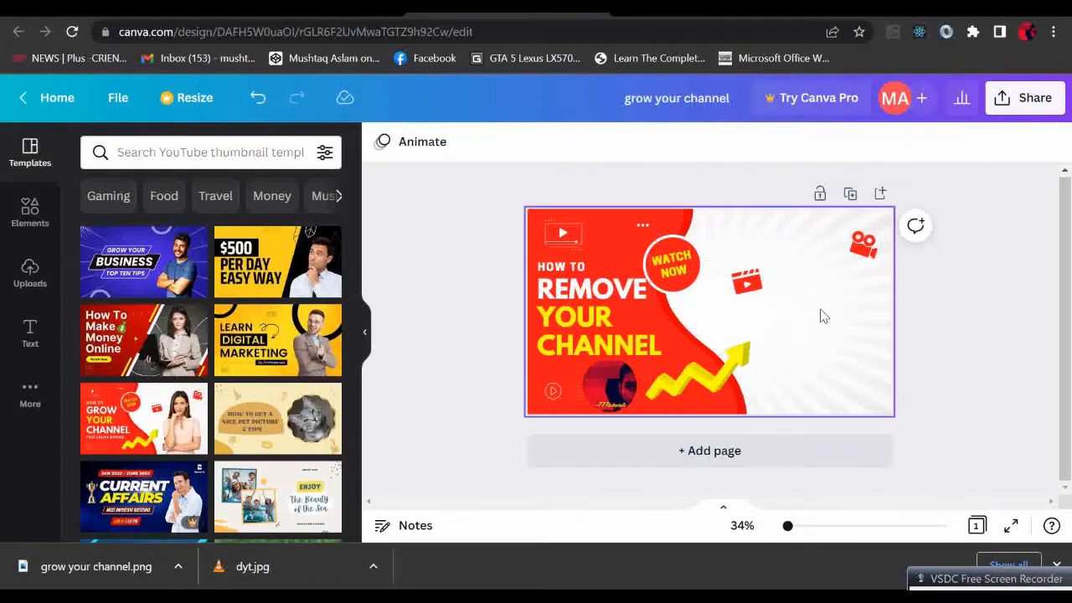
# - Try to add the upload bitmap from the desktop's yt folder to the Canva design
pyautogui.click(984, 14)
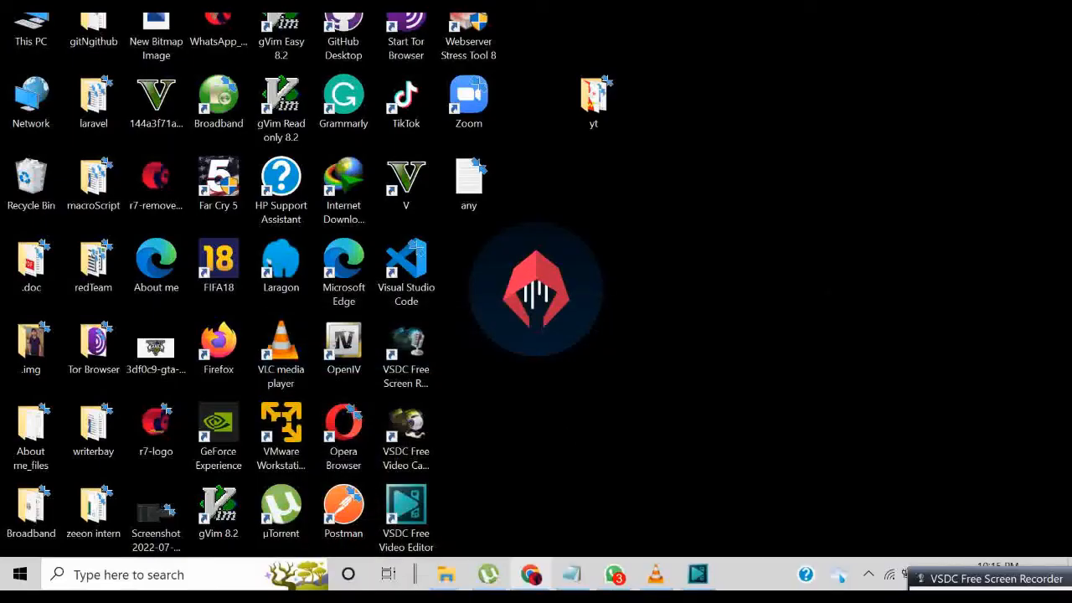
pyautogui.doubleClick(593, 99)
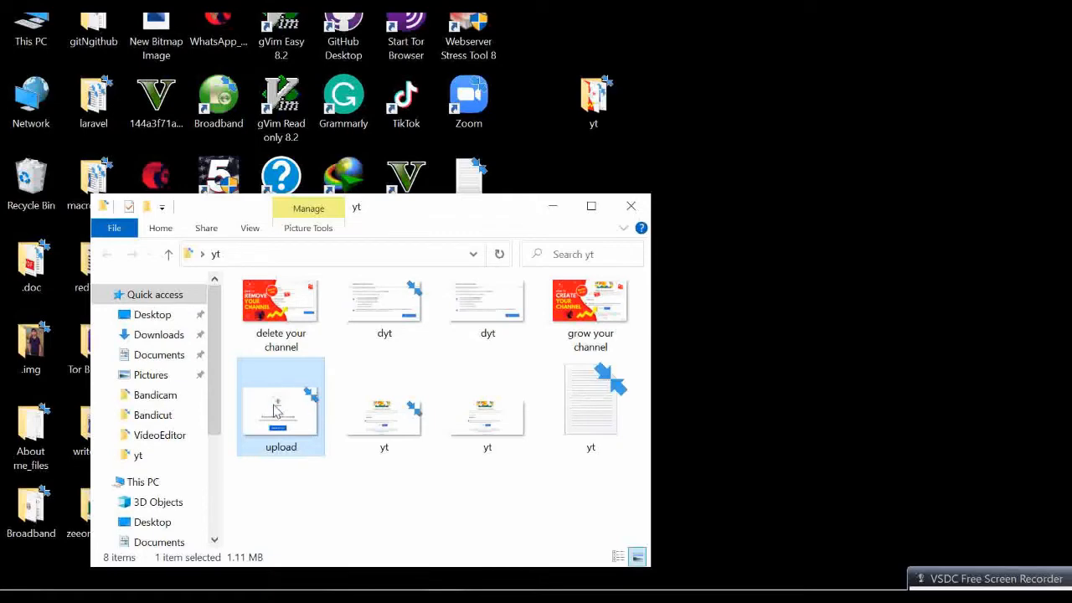
pyautogui.moveTo(276, 410); pyautogui.dragTo(778, 360)
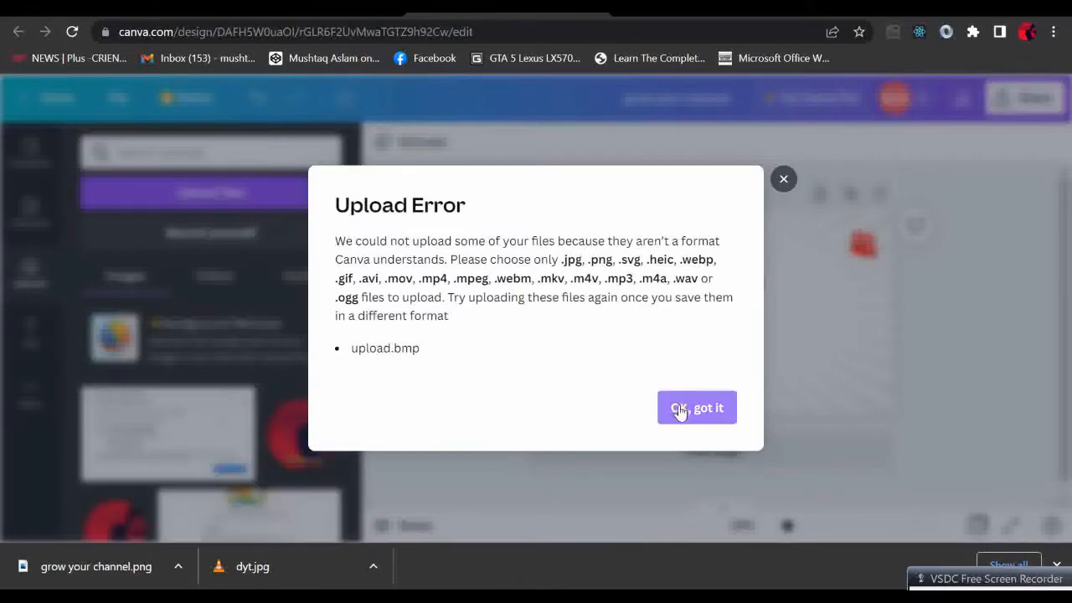
pyautogui.click(680, 410)
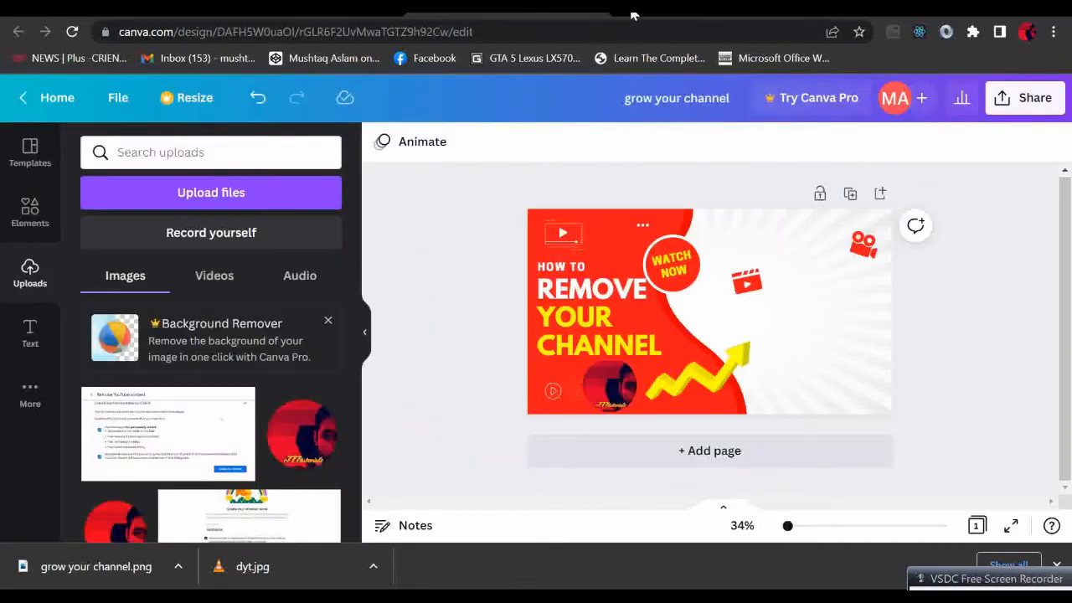
# - Search Google for "to jpg converter" in a new browser tab and open the online-convert.com Image converter to JPG
pyautogui.click(629, 14)
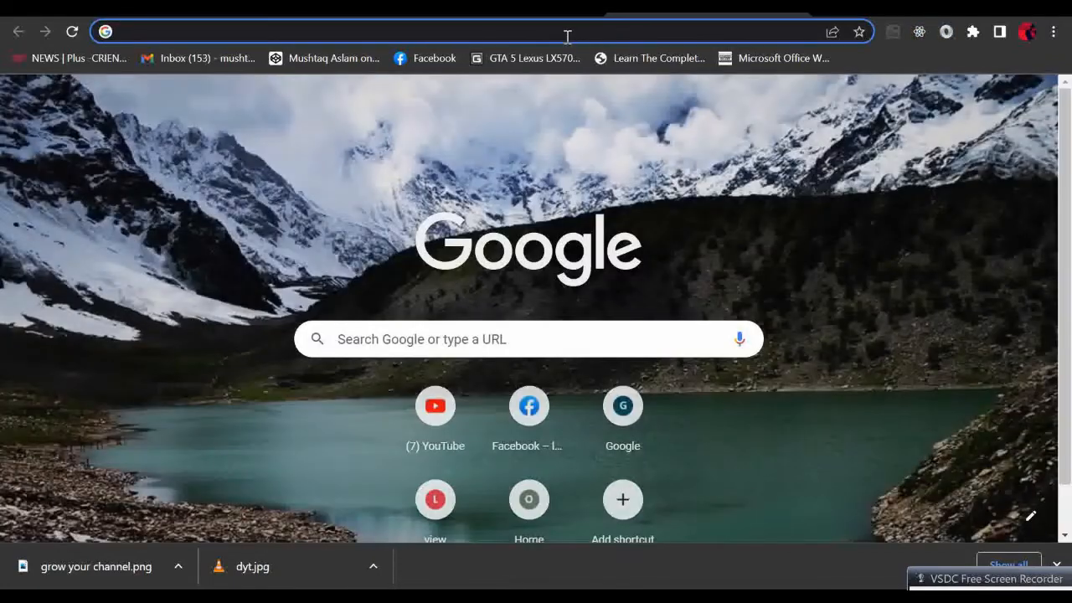
pyautogui.click(566, 35)
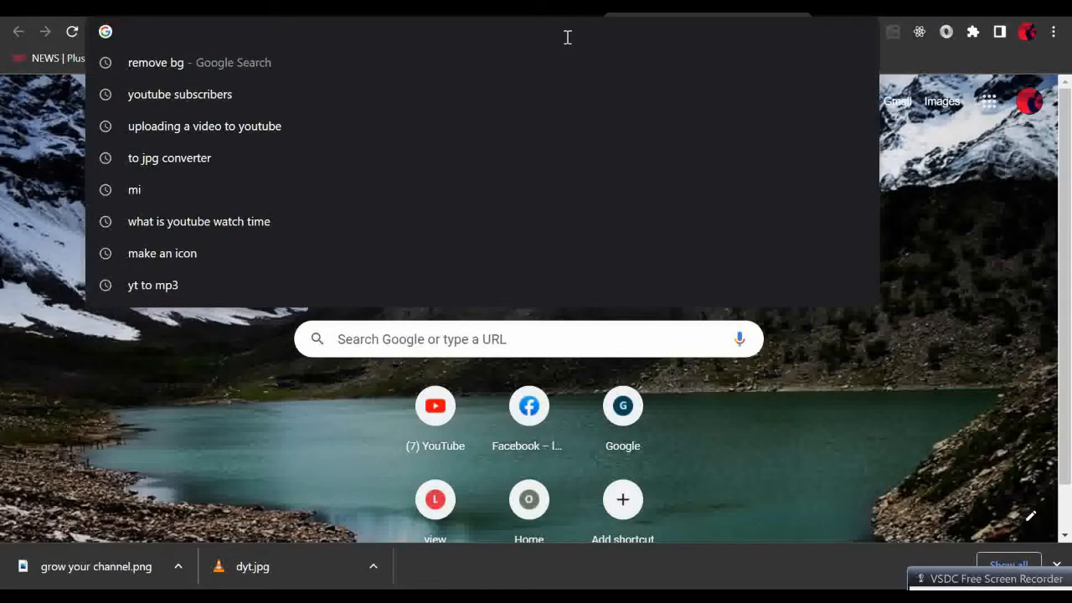
pyautogui.write('to jp')
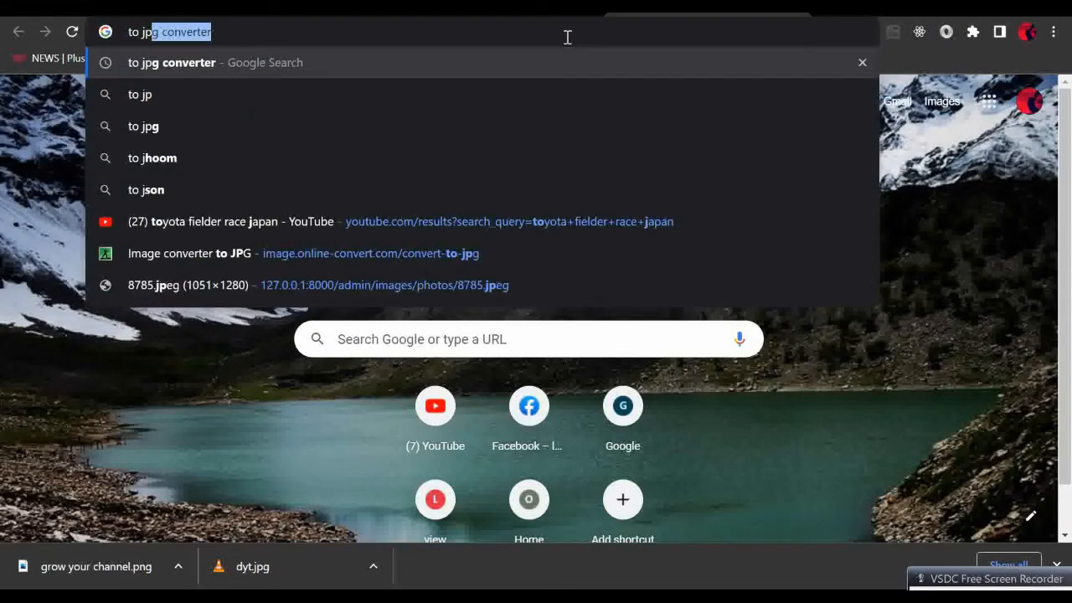
pyautogui.press('Return')
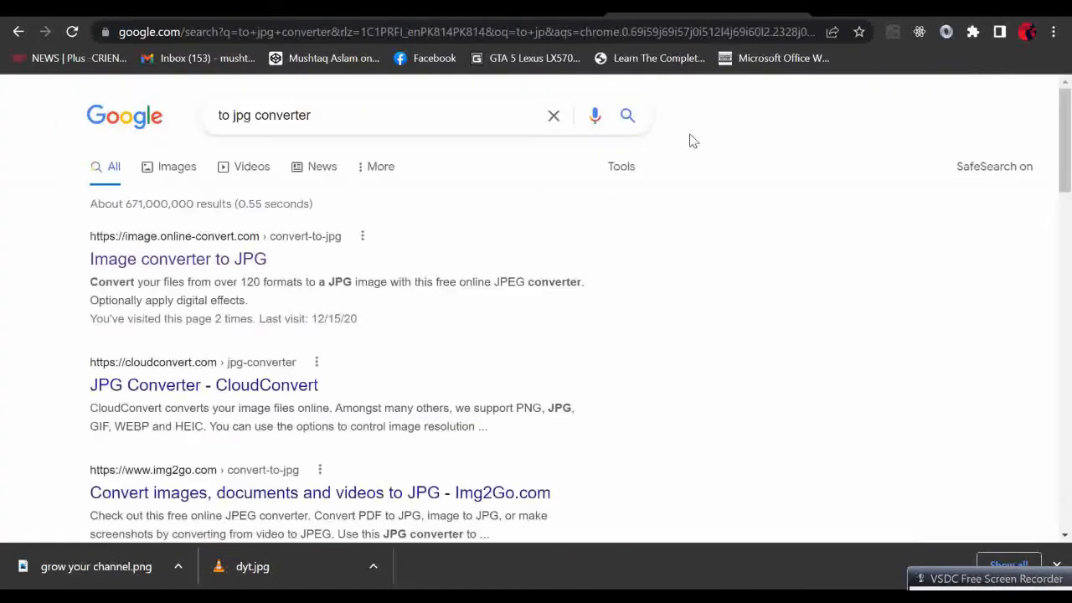
pyautogui.click(226, 259)
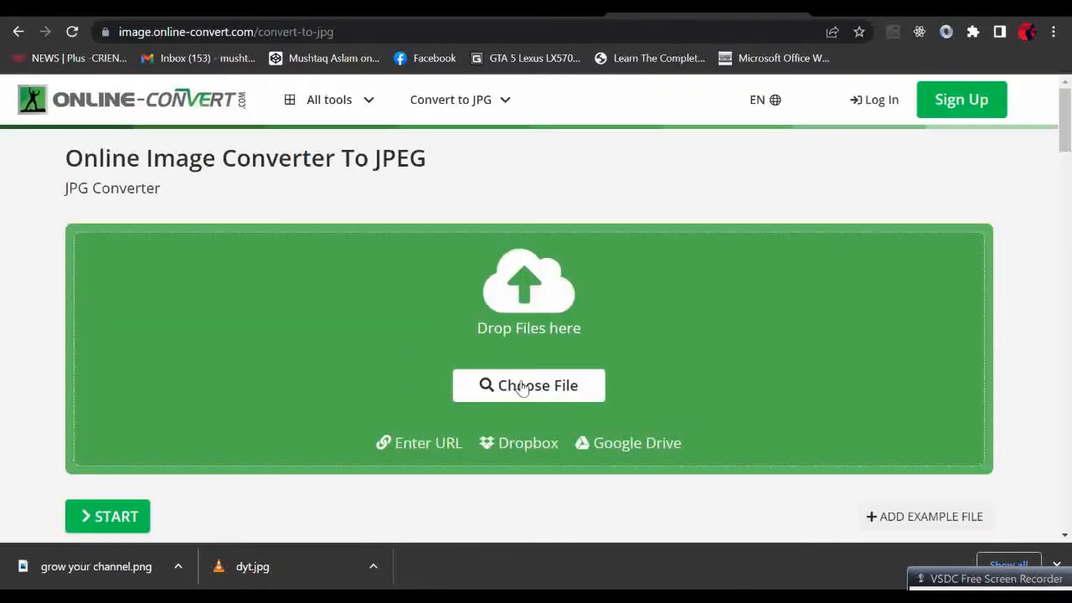
# - Load upload.bmp from the desktop's yt folder into the JPG converter
pyautogui.click(523, 387)
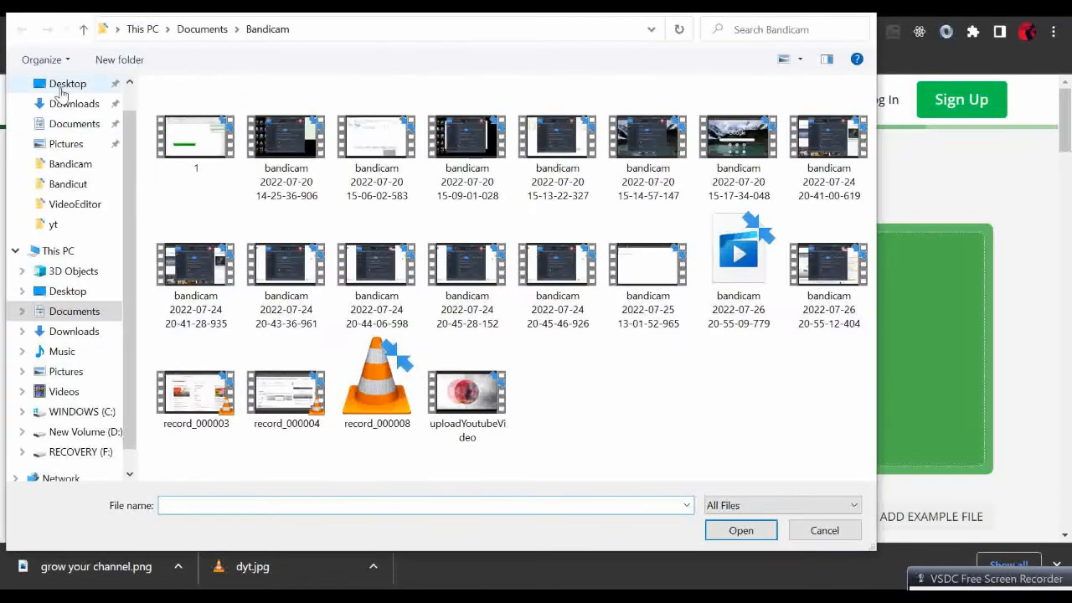
pyautogui.click(65, 84)
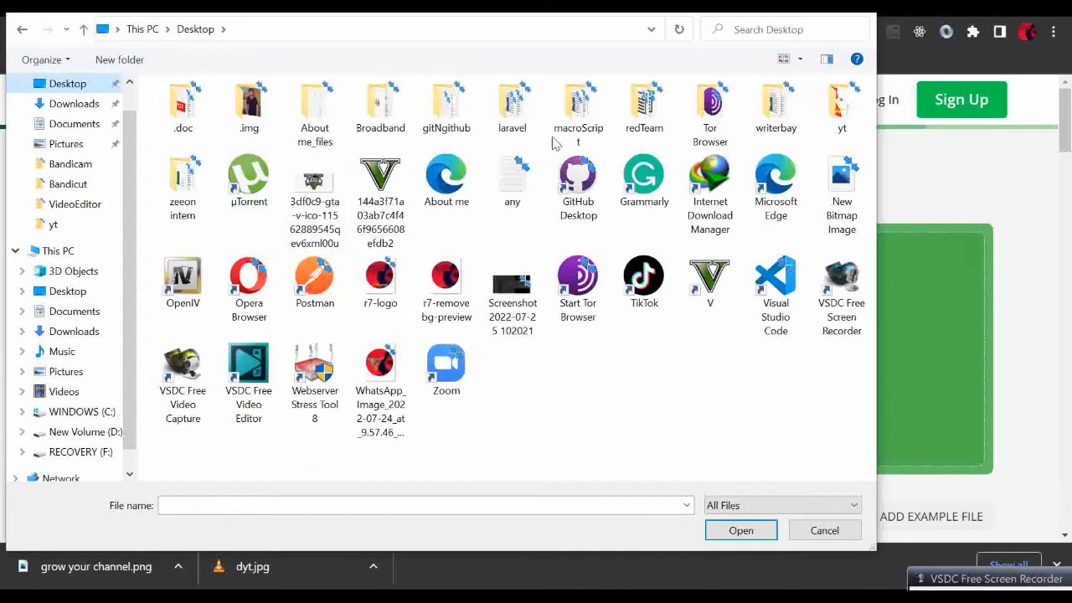
pyautogui.doubleClick(822, 127)
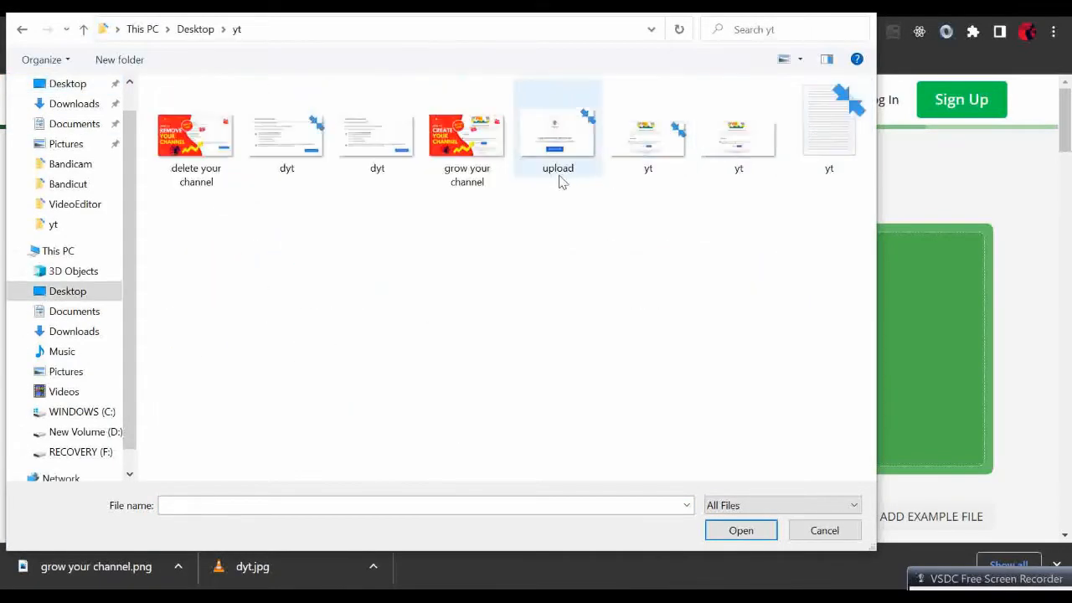
pyautogui.doubleClick(553, 121)
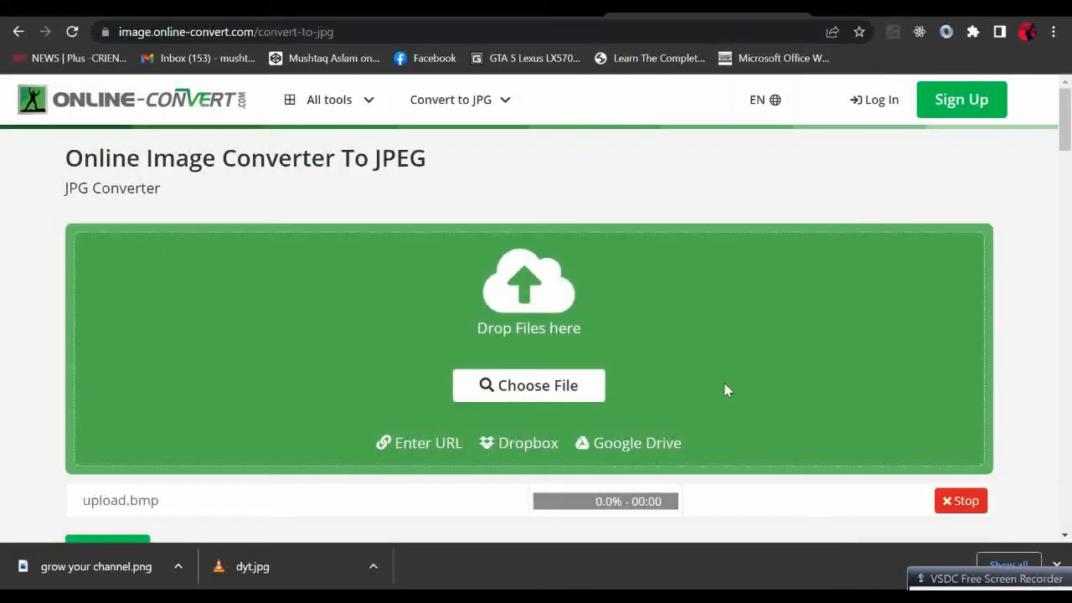
# - Convert upload.bmp to JPG and download the converted file
pyautogui.moveTo(1068, 139); pyautogui.dragTo(1068, 157)
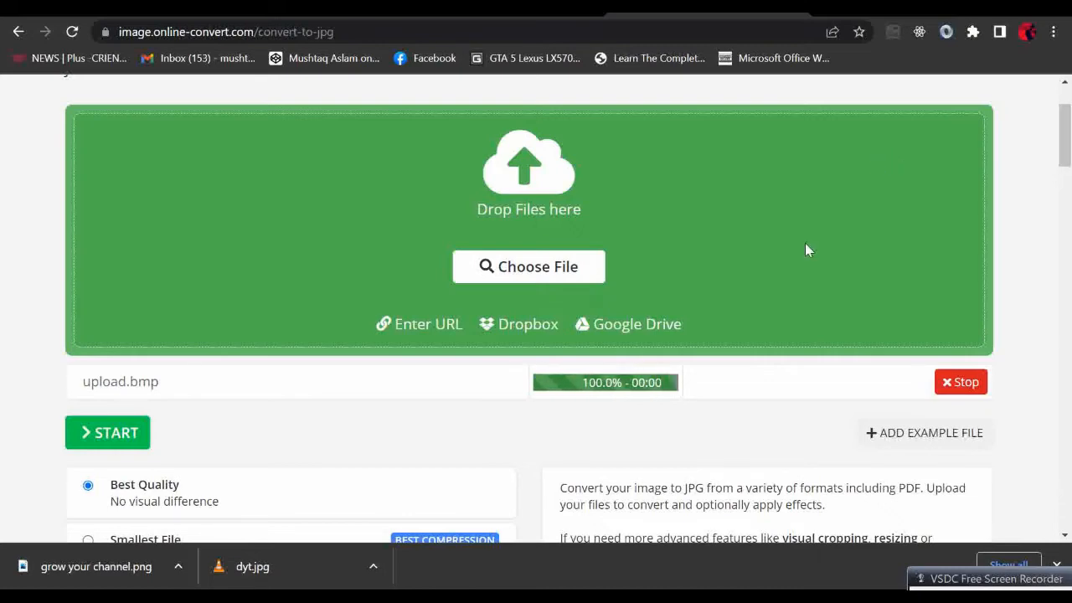
pyautogui.click(118, 435)
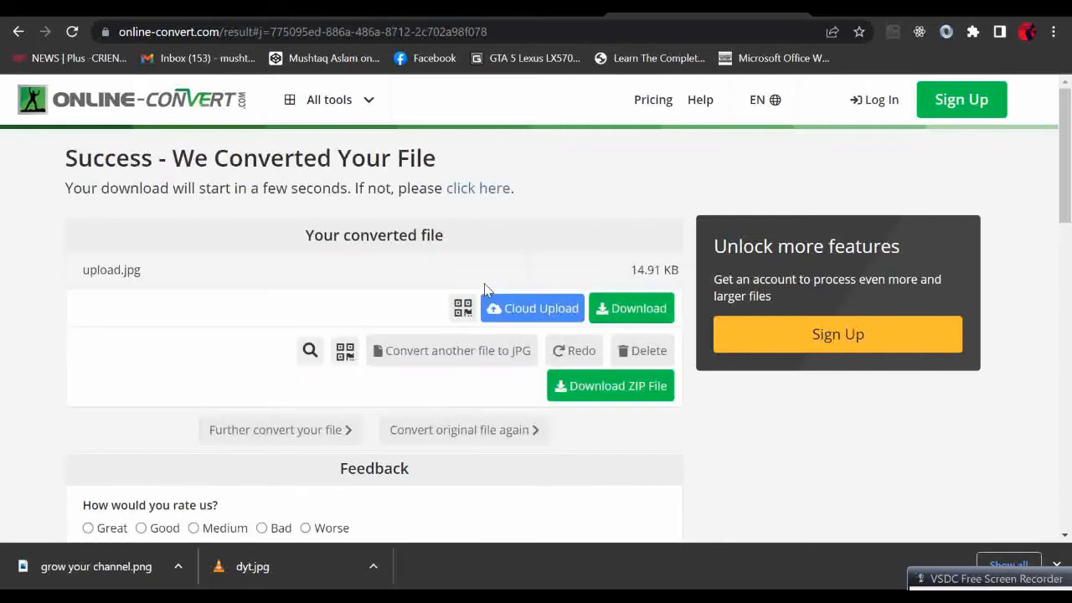
pyautogui.click(616, 311)
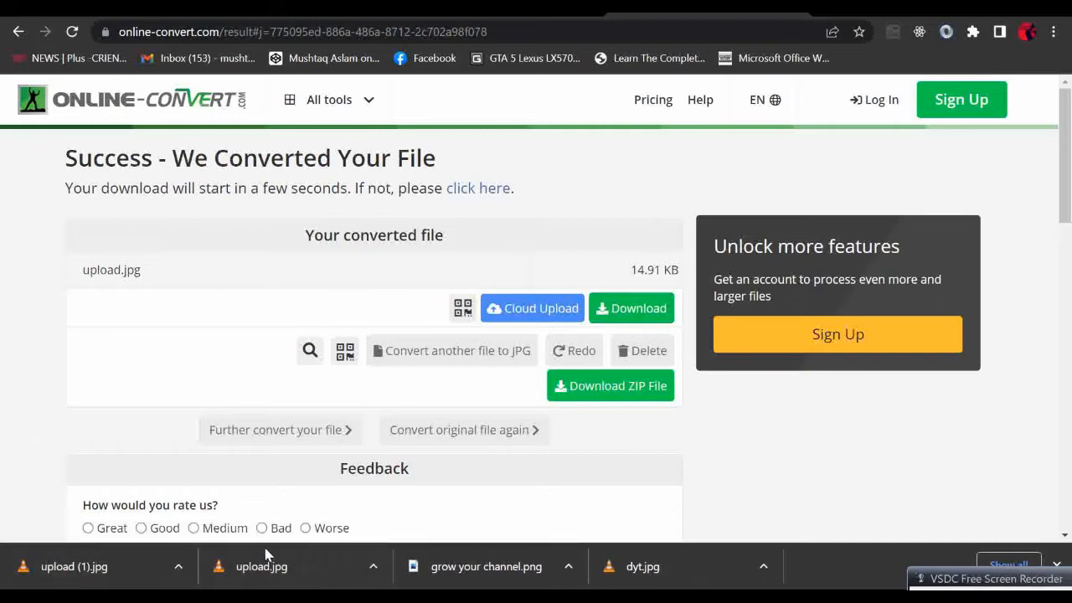
# - Show the downloaded upload.jpg in its folder and add it from there to the Canva thumbnail design
pyautogui.click(372, 569)
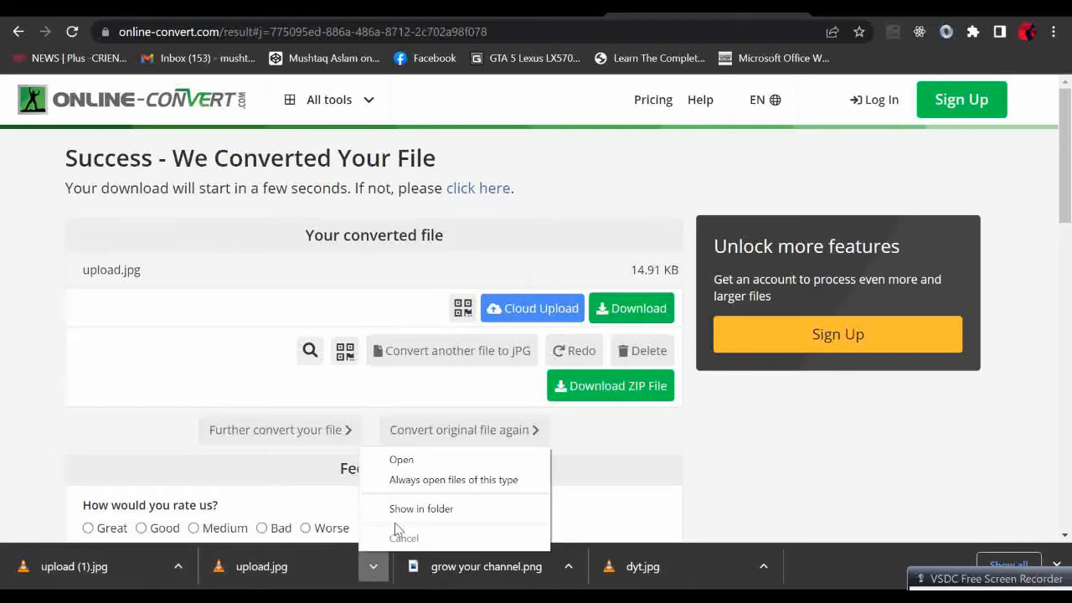
pyautogui.click(420, 508)
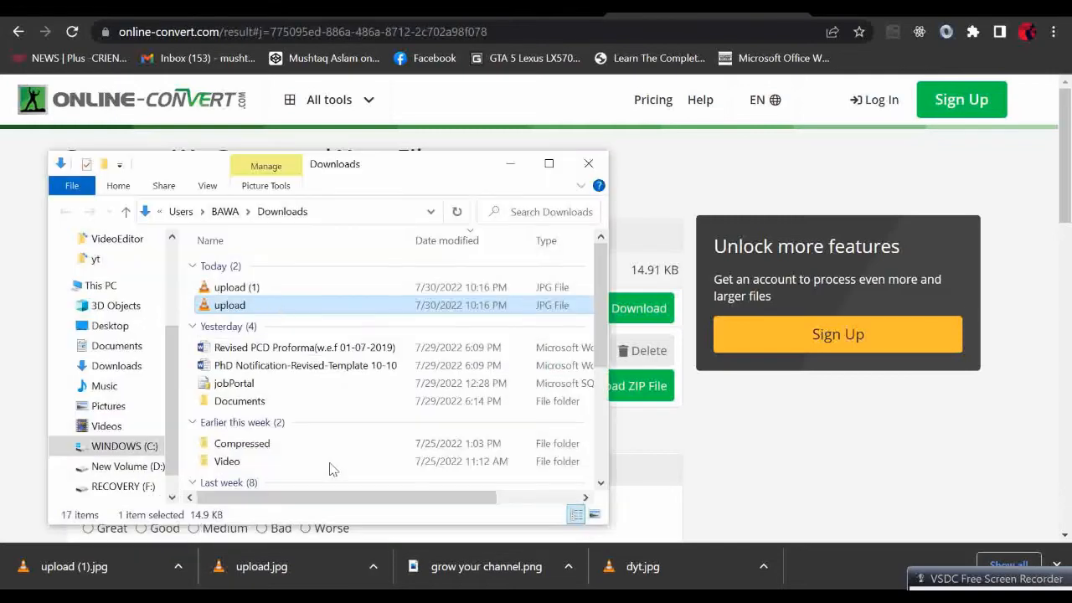
pyautogui.rightClick(234, 307)
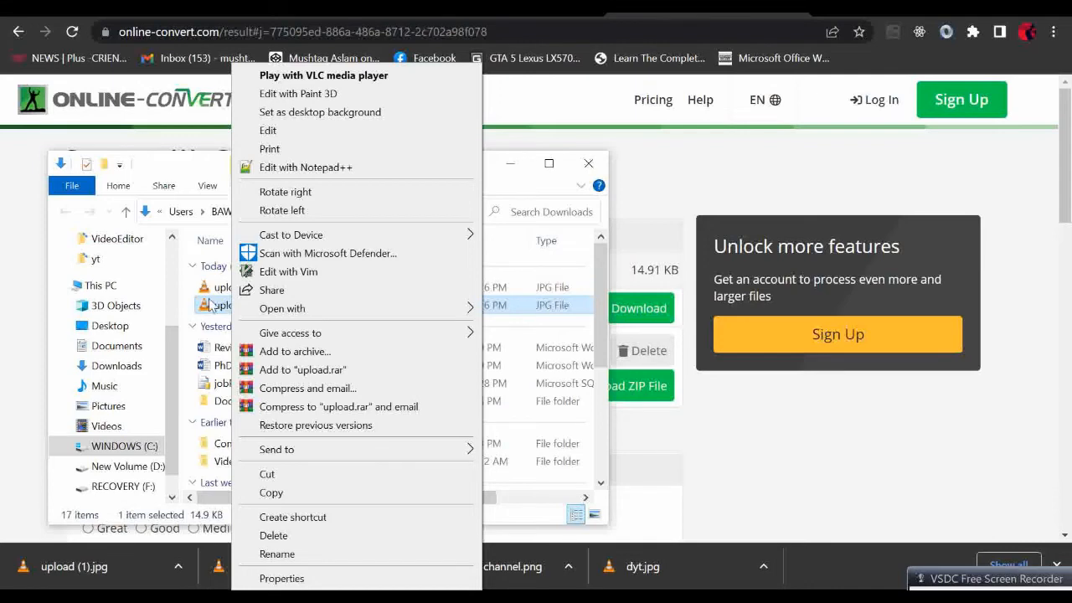
pyautogui.click(214, 309)
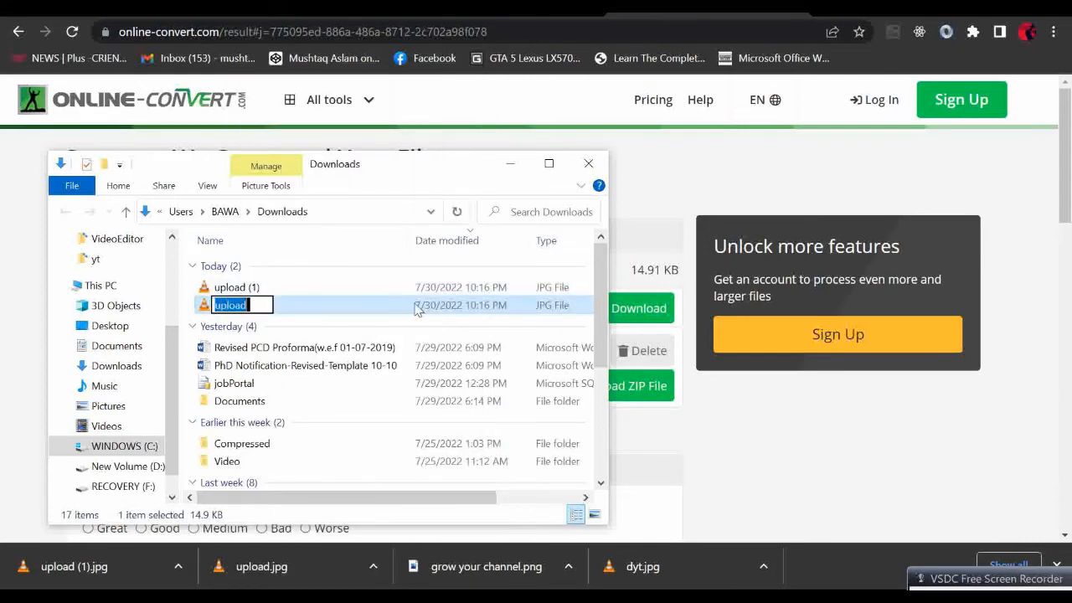
pyautogui.click(375, 290)
pyautogui.moveTo(298, 308); pyautogui.dragTo(404, 154)
pyautogui.click(242, 305)
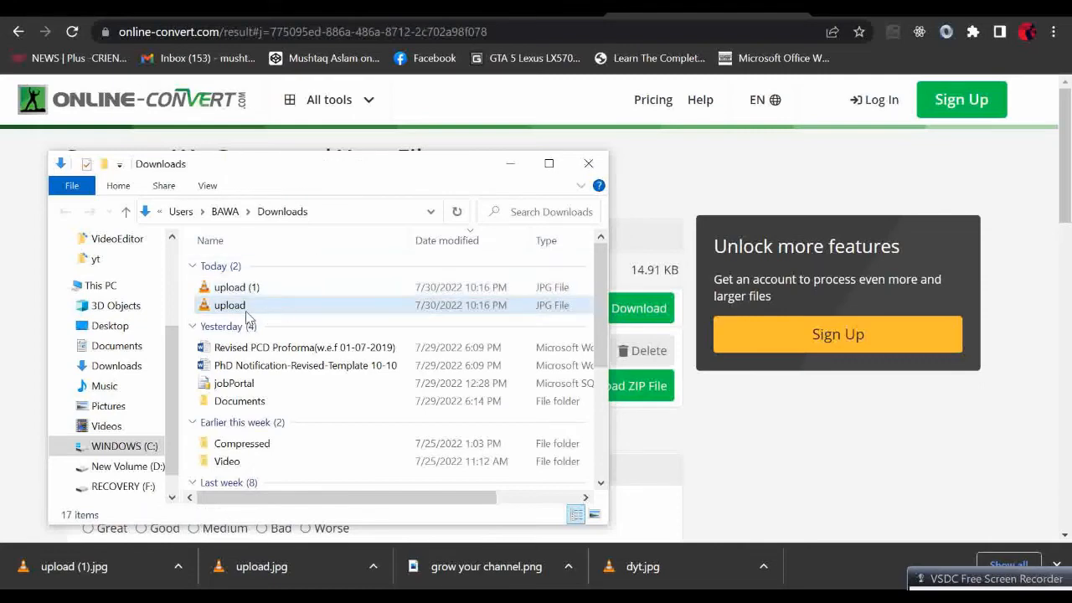
pyautogui.moveTo(243, 306); pyautogui.dragTo(810, 370)
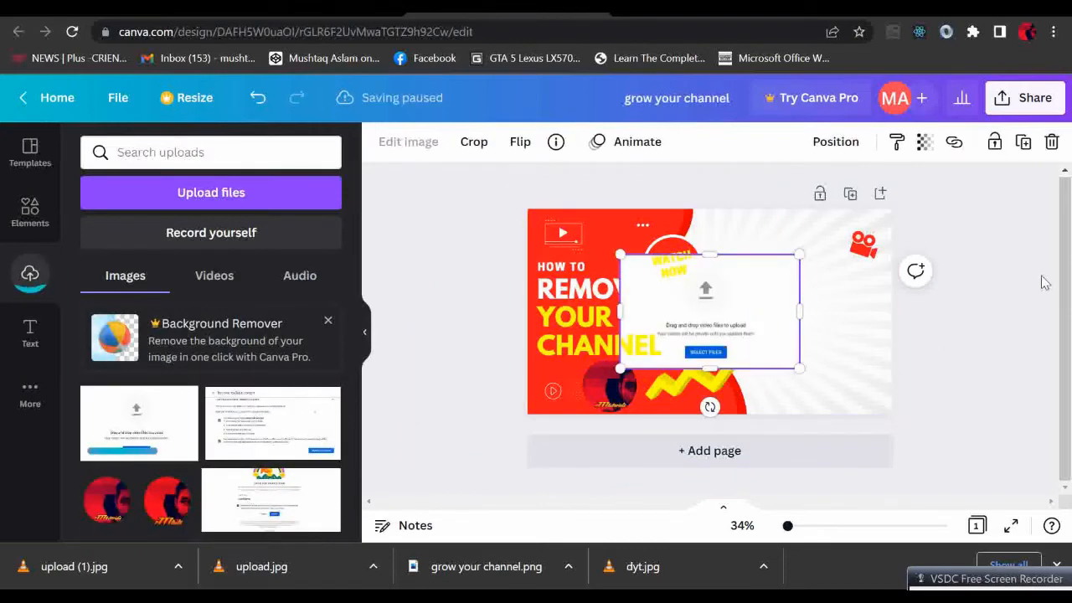
# - Enlarge the upload screenshot over the thumbnail's white area and send it to the back behind the other graphics
pyautogui.moveTo(730, 299); pyautogui.dragTo(783, 303)
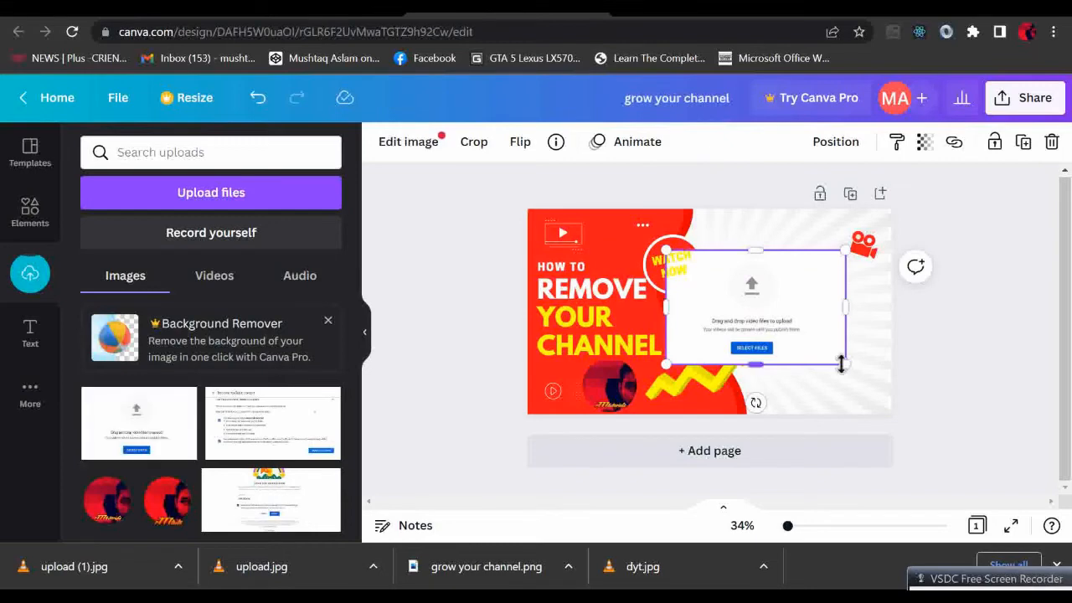
pyautogui.moveTo(845, 365); pyautogui.dragTo(890, 392)
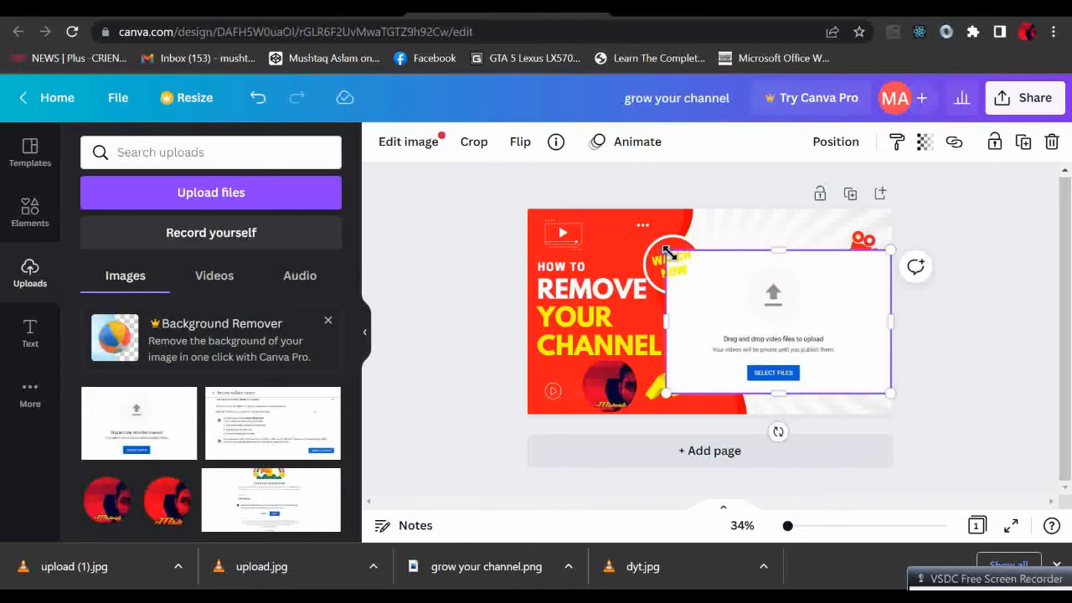
pyautogui.moveTo(668, 252); pyautogui.dragTo(721, 251)
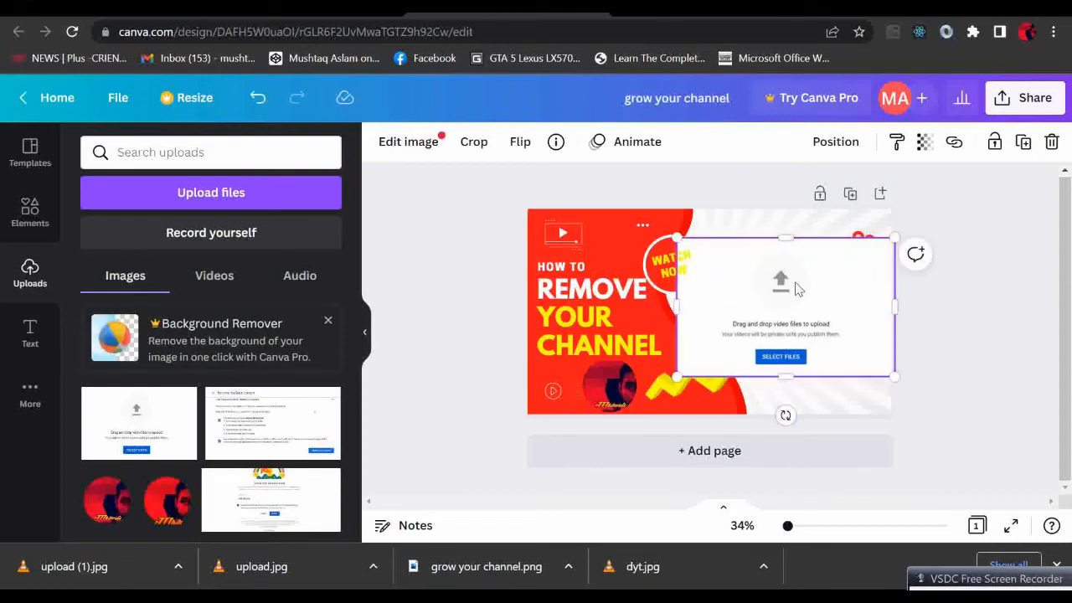
pyautogui.rightClick(850, 278)
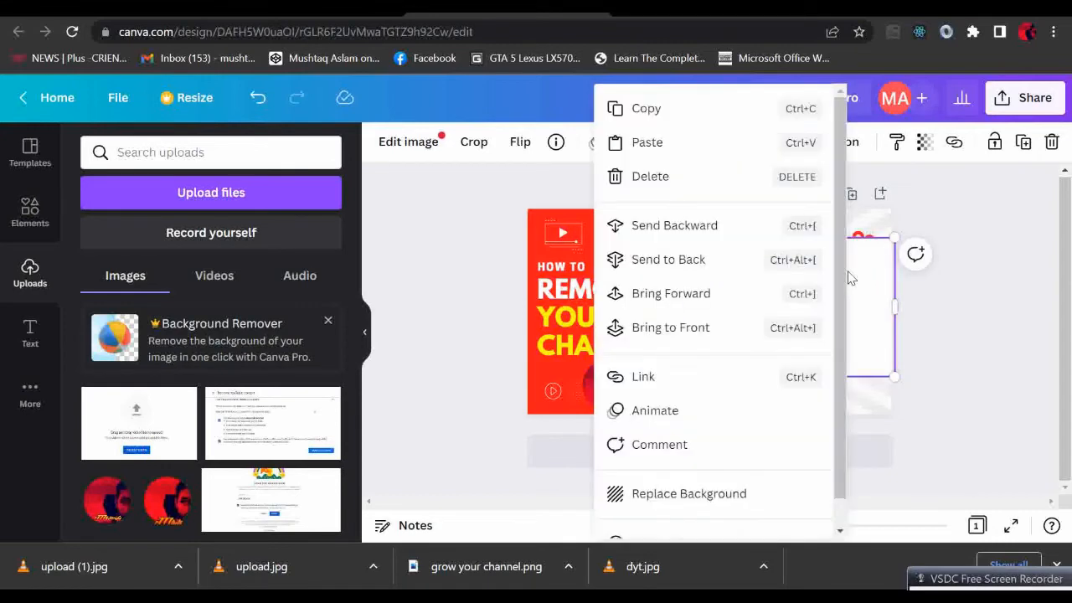
pyautogui.click(688, 261)
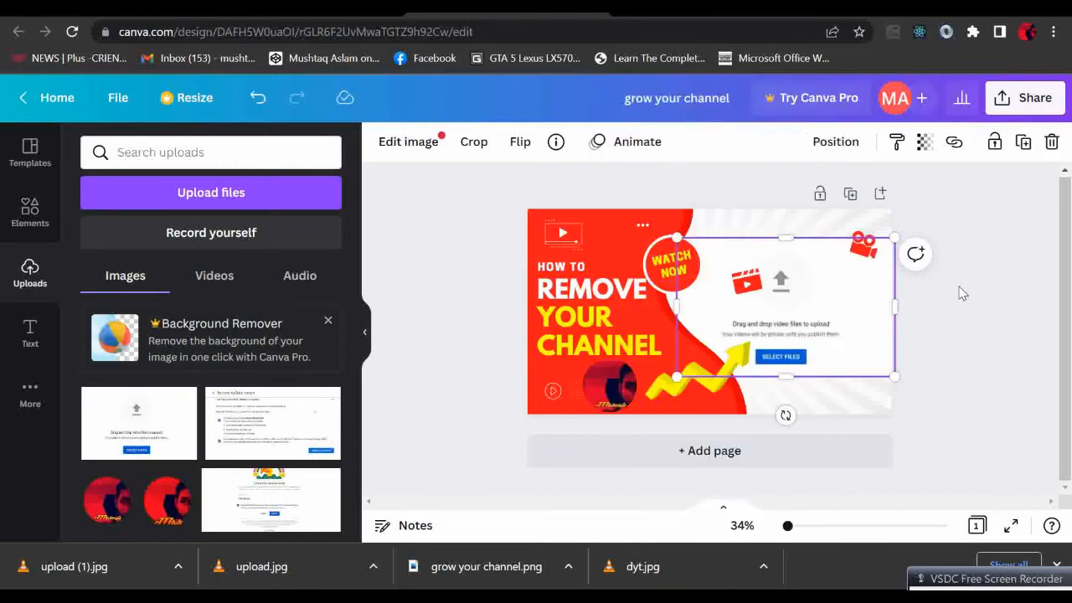
# - Change the first two lines of the thumbnail's large heading to UPLOAD and YOUTUBE
pyautogui.click(584, 307)
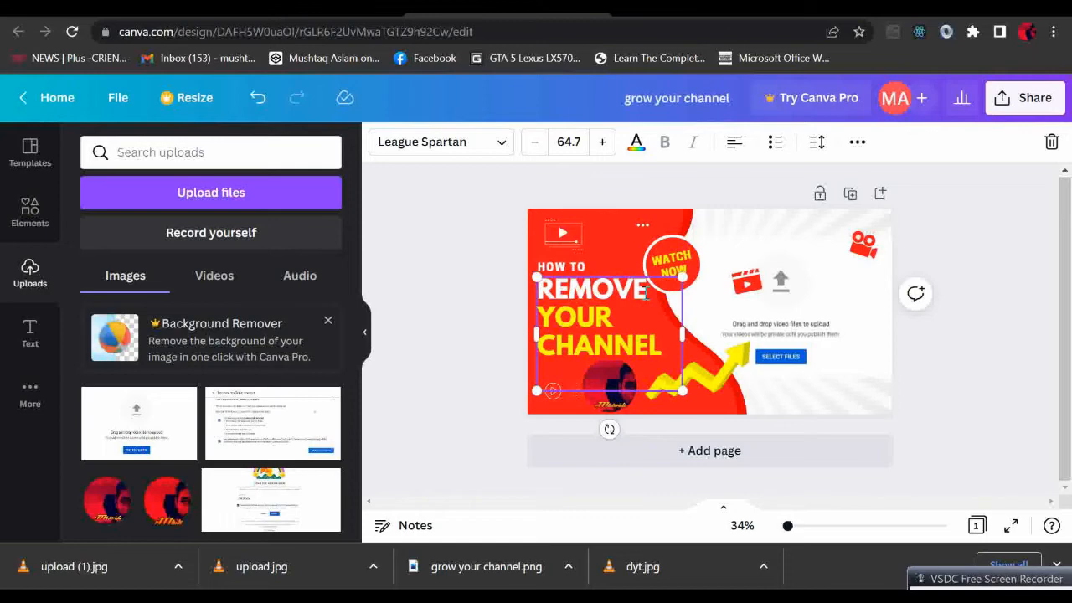
pyautogui.press('BackSpace')
pyautogui.press('BackSpace')
pyautogui.press('BackSpace')
pyautogui.press('BackSpace')
pyautogui.press('BackSpace')
pyautogui.press('BackSpace')
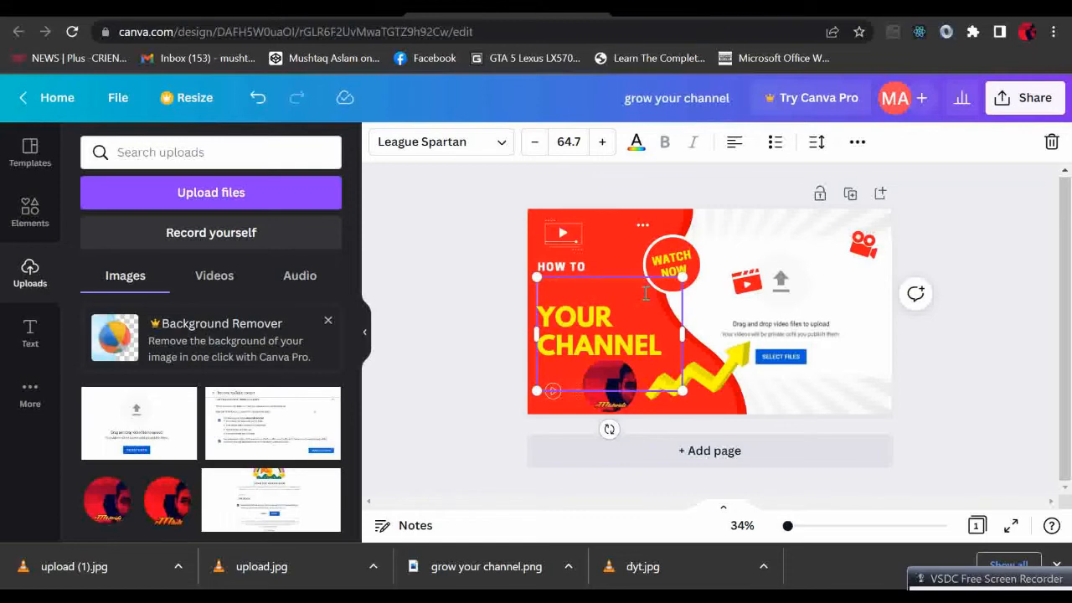
pyautogui.write('UPLOAD')
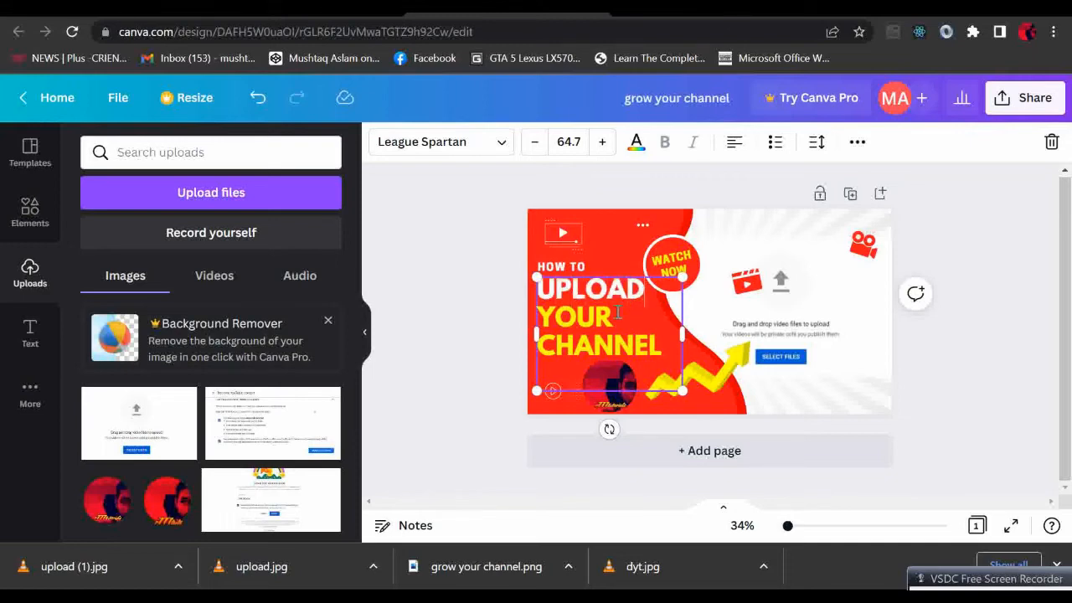
pyautogui.press('BackSpace')
pyautogui.write('TUBE')
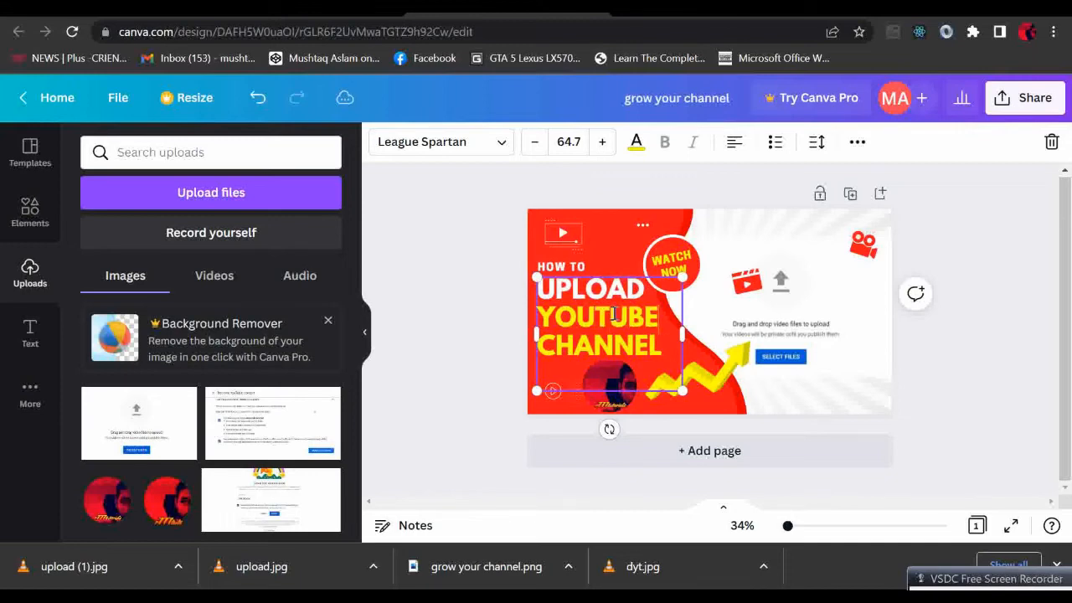
# - Replace the word CHANNEL in the heading's last line with VIDEO
pyautogui.moveTo(662, 343); pyautogui.dragTo(541, 342)
pyautogui.click(542, 341)
pyautogui.press('BackSpace')
pyautogui.press('BackSpace')
pyautogui.press('BackSpace')
pyautogui.press('BackSpace')
pyautogui.press('BackSpace')
pyautogui.press('BackSpace')
pyautogui.press('BackSpace')
pyautogui.write('V')
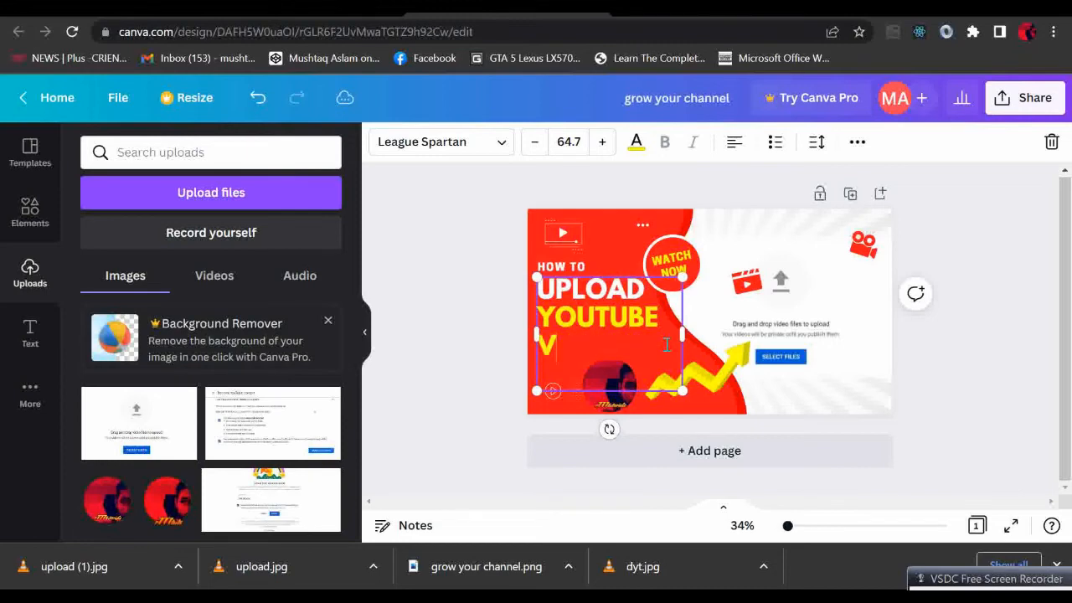
pyautogui.write('IDEO')
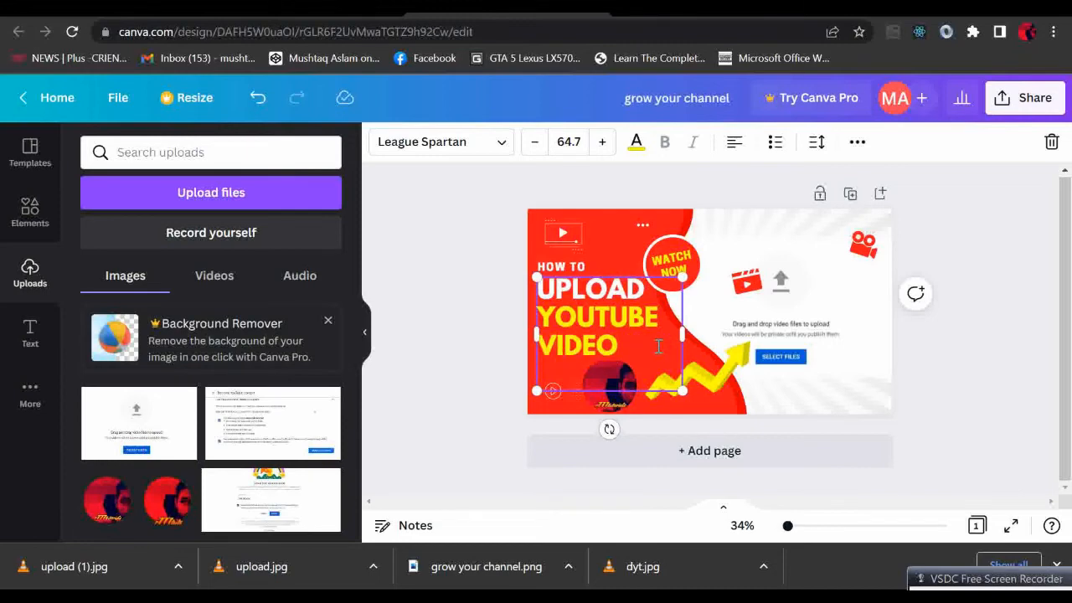
# - Recolor the word VIDEO in the heading to the white document color and deselect the text
pyautogui.moveTo(618, 340); pyautogui.dragTo(539, 338)
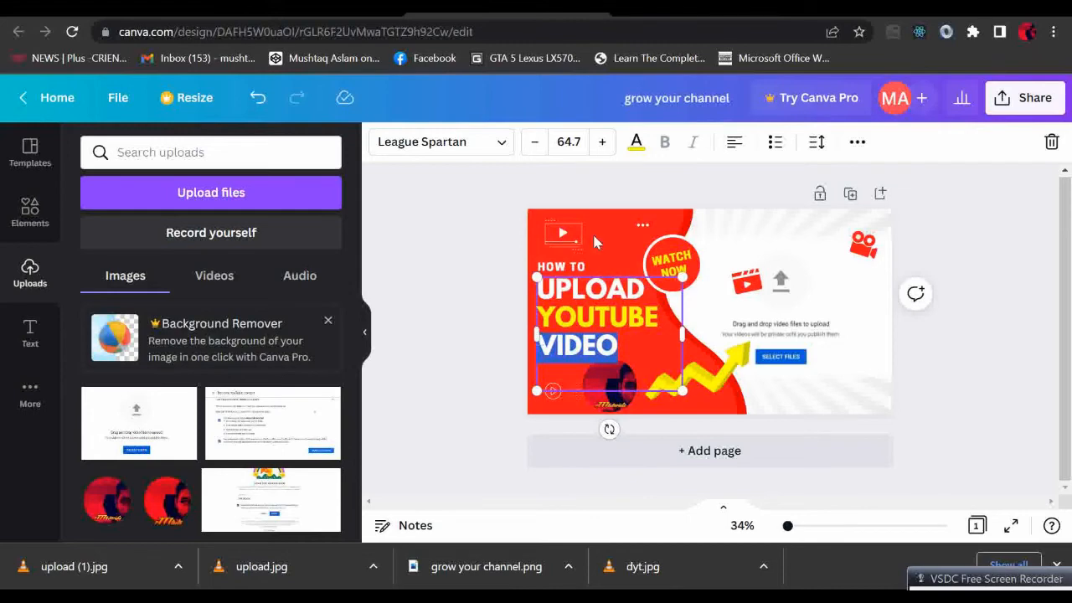
pyautogui.click(635, 143)
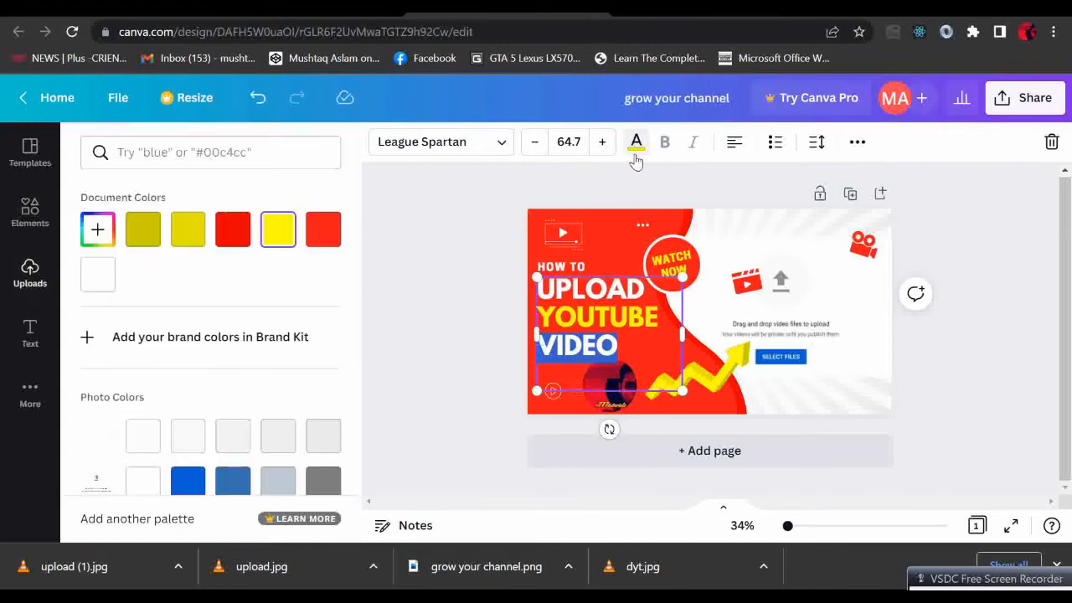
pyautogui.click(97, 275)
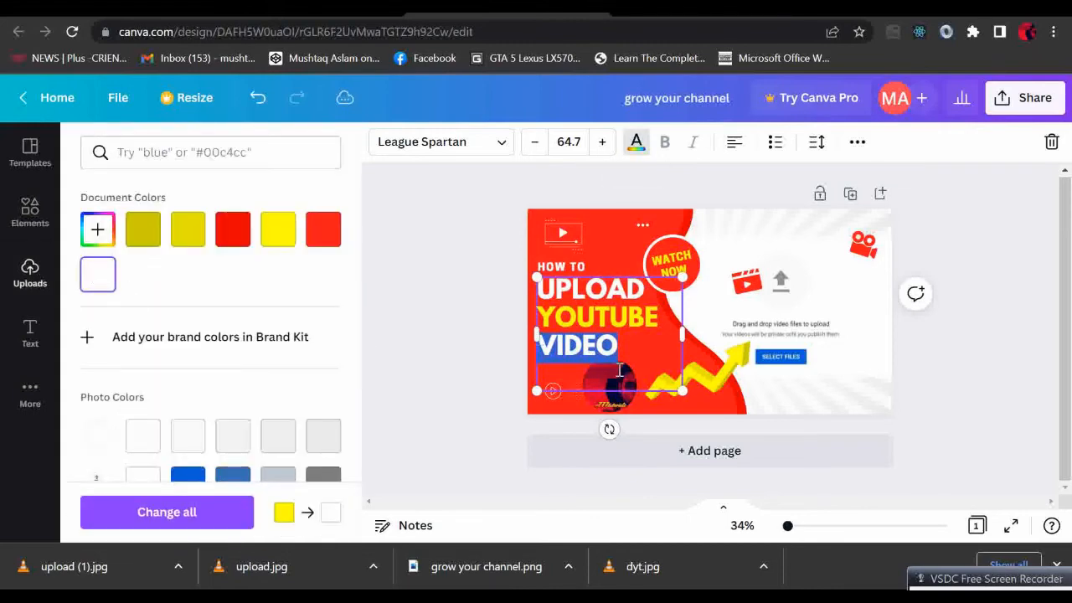
pyautogui.click(470, 333)
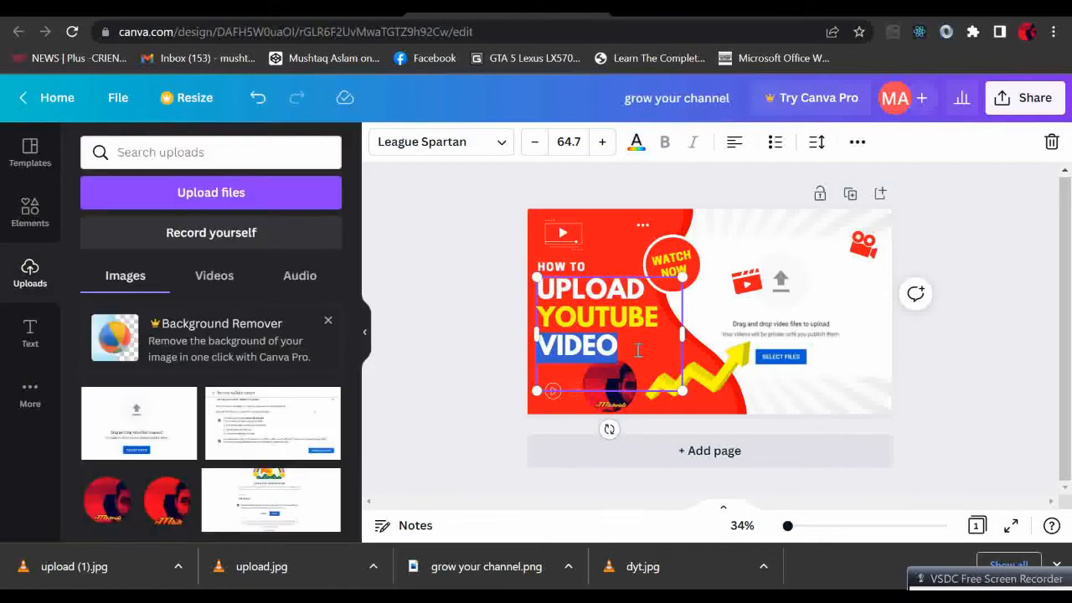
pyautogui.click(938, 362)
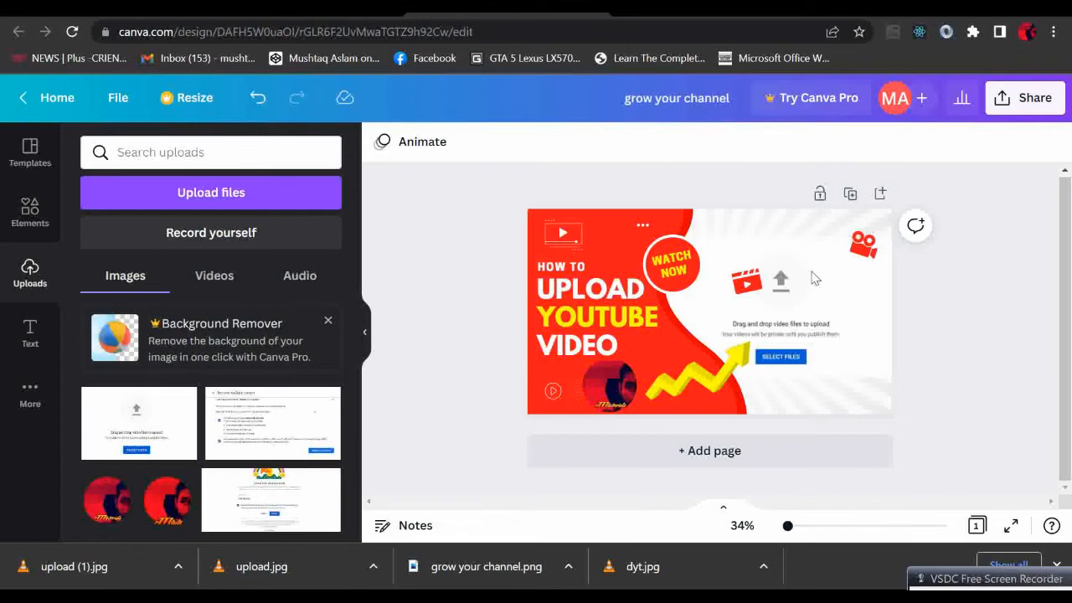
# - Download the finished thumbnail design as a PNG file
pyautogui.click(118, 99)
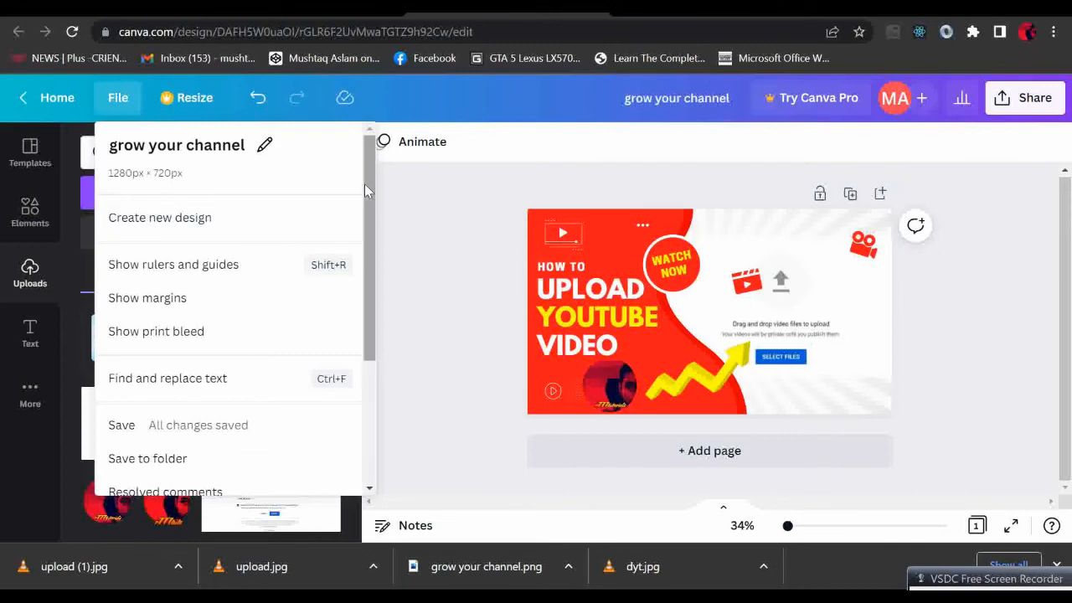
pyautogui.scroll(-3, 229, 394)
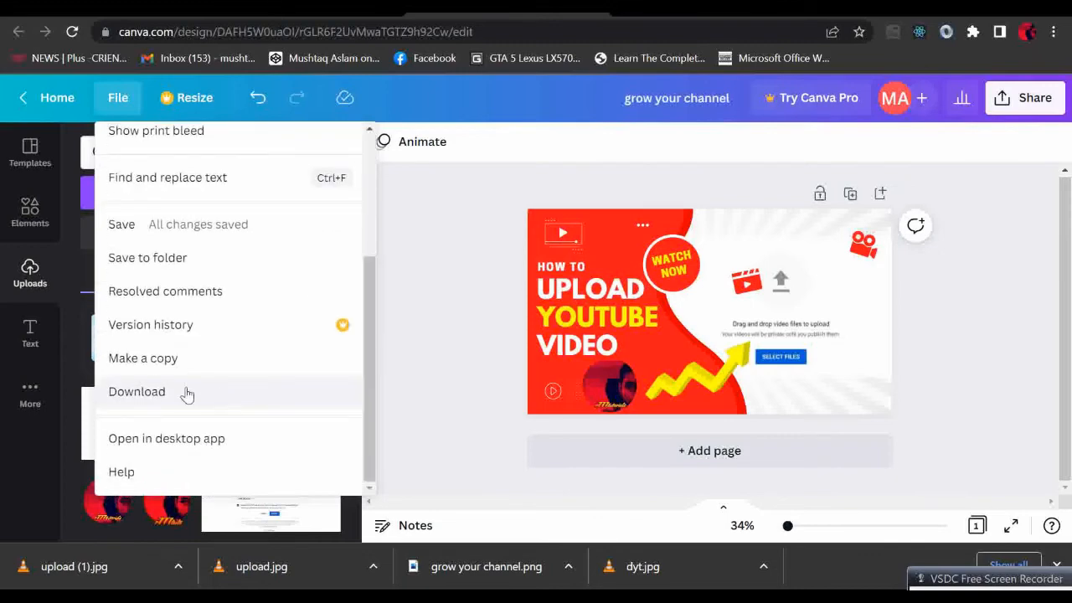
pyautogui.click(185, 395)
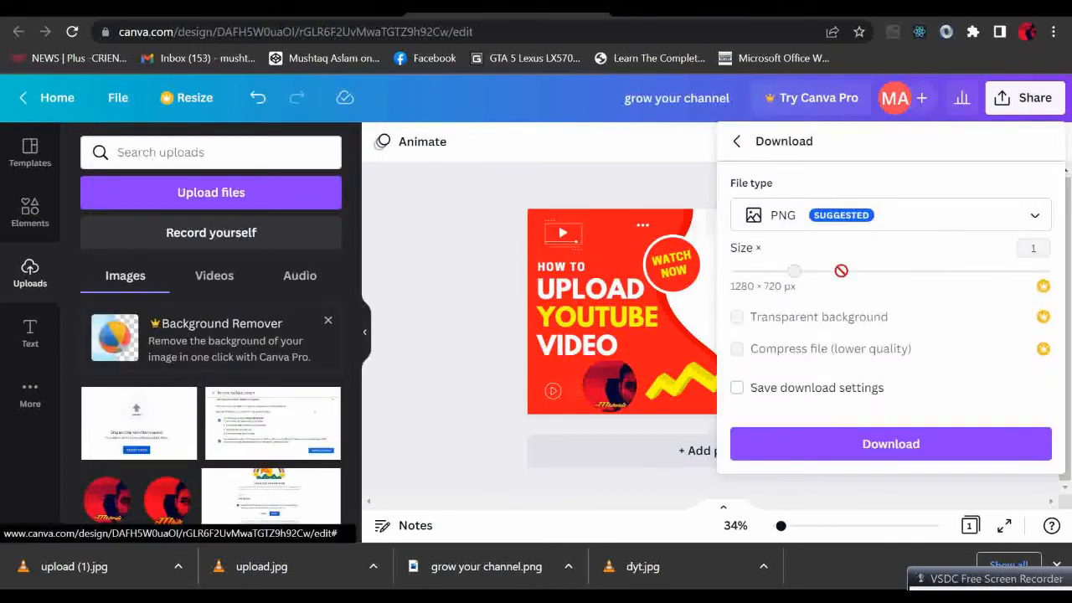
pyautogui.click(884, 439)
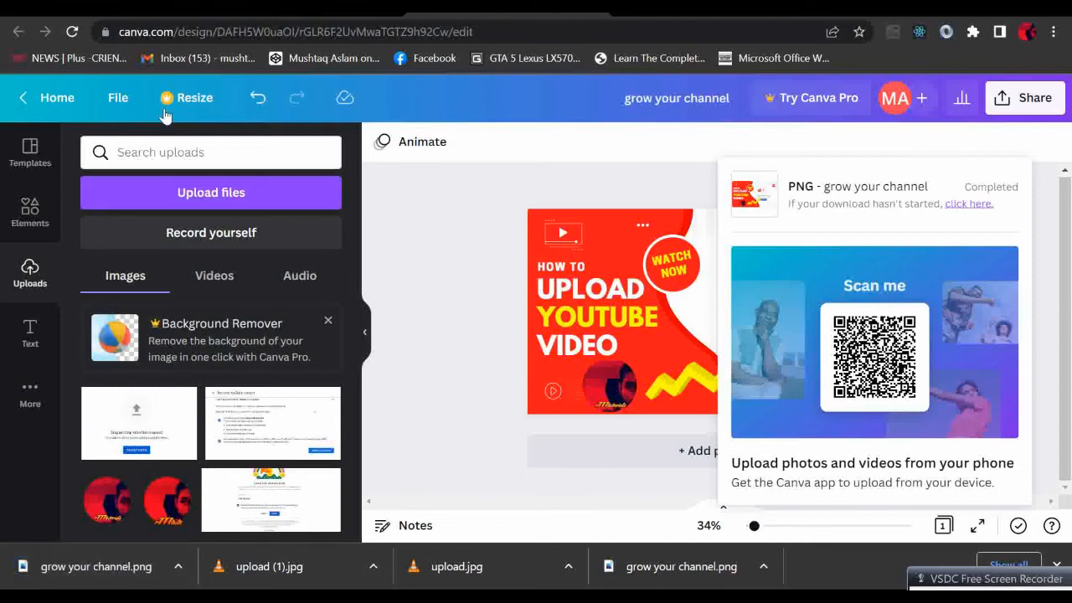
# - Switch to the YouTube Studio upload details and upload the downloaded design from the Downloads folder as the video's thumbnail
pyautogui.click(100, 12)
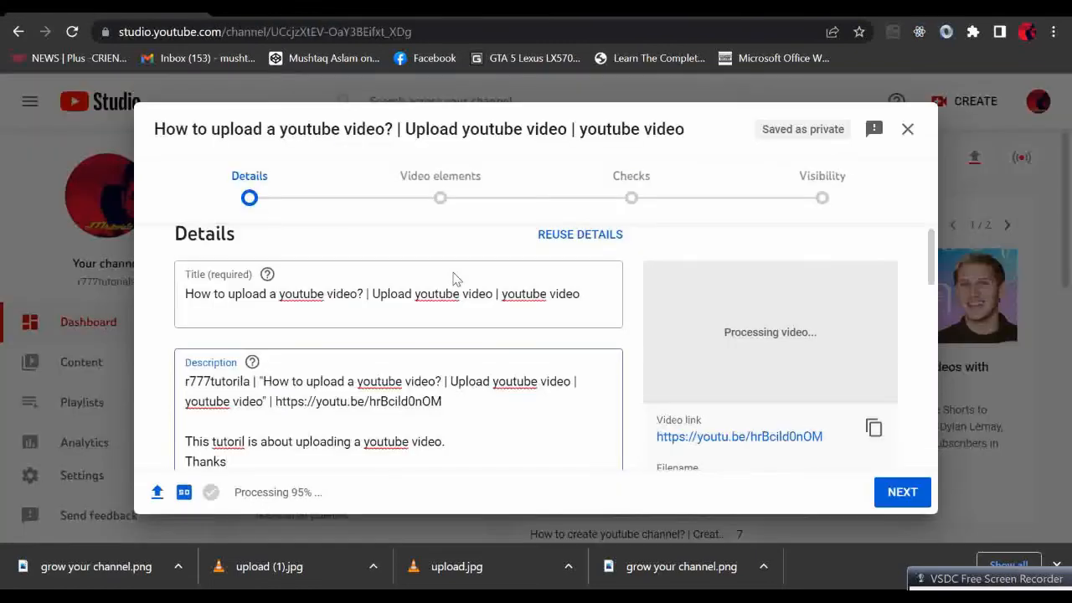
pyautogui.moveTo(928, 247); pyautogui.dragTo(932, 306)
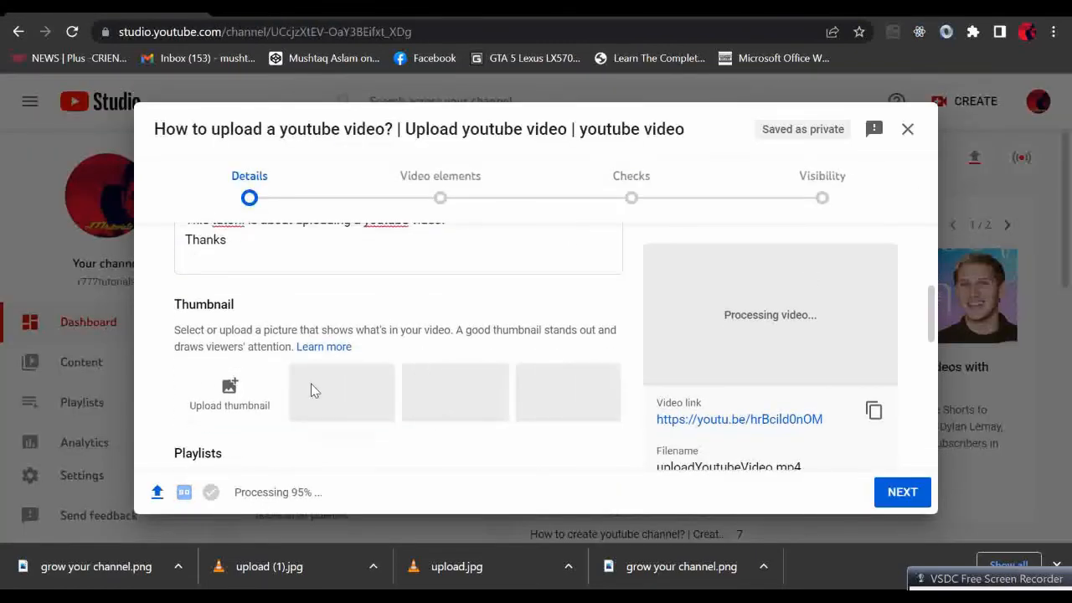
pyautogui.click(231, 387)
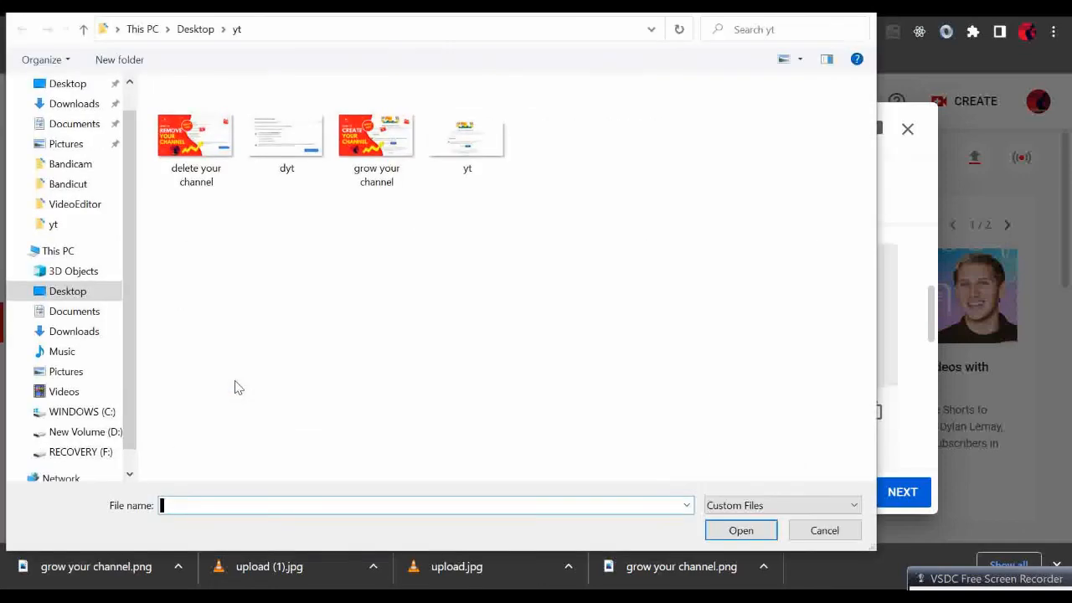
pyautogui.click(74, 104)
pyautogui.doubleClick(174, 146)
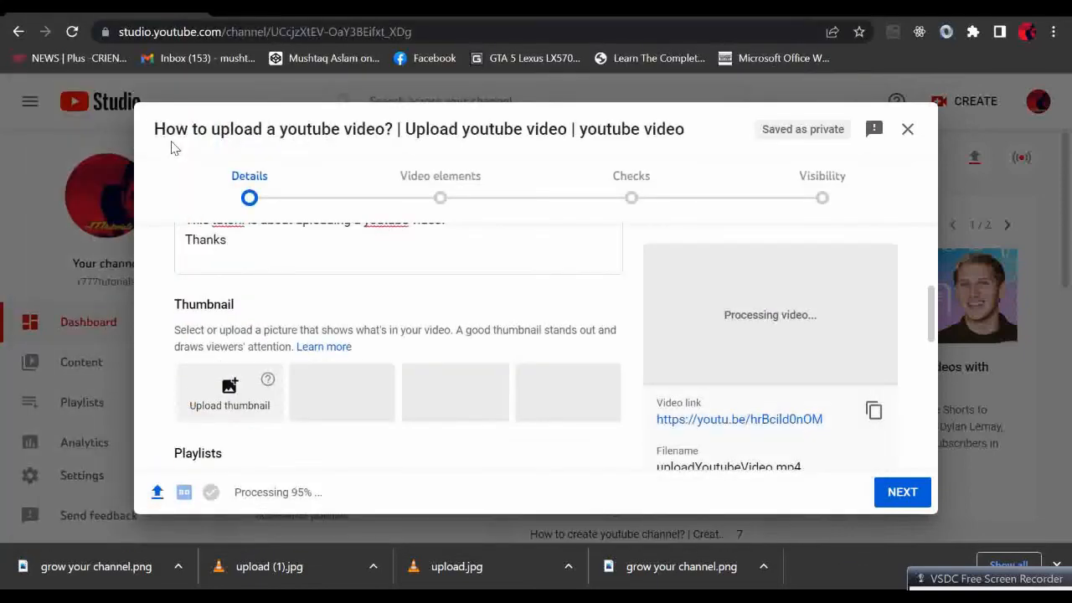